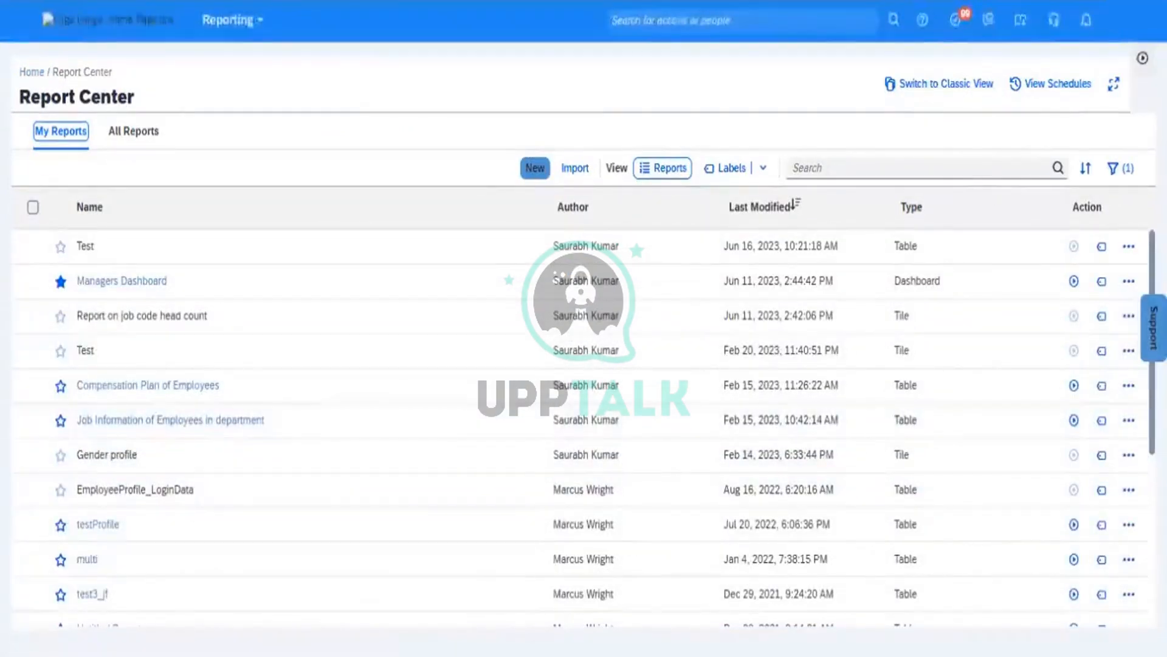
Increase the browser page zoom to 90%.
click(1109, 2)
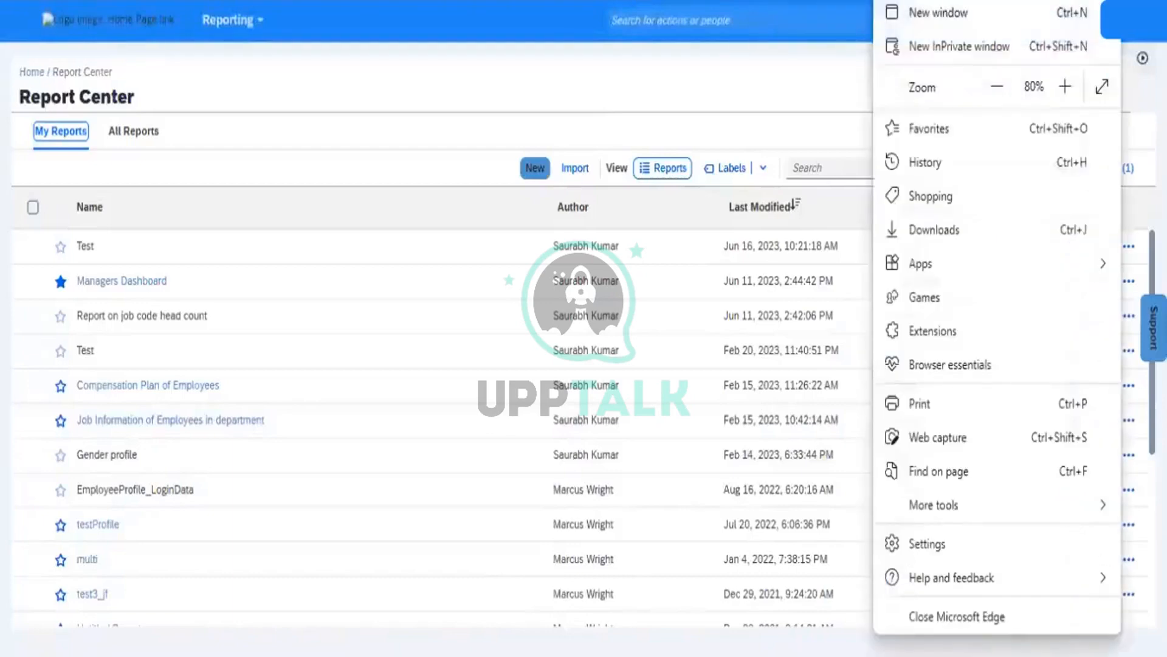
click(1065, 87)
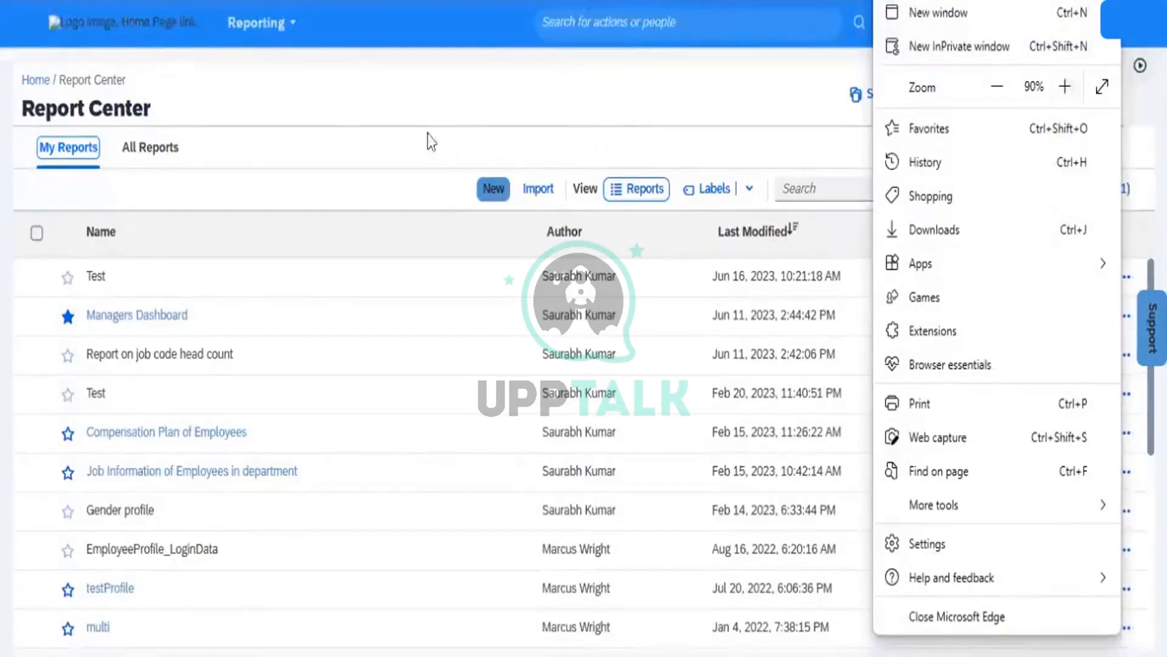
click(416, 116)
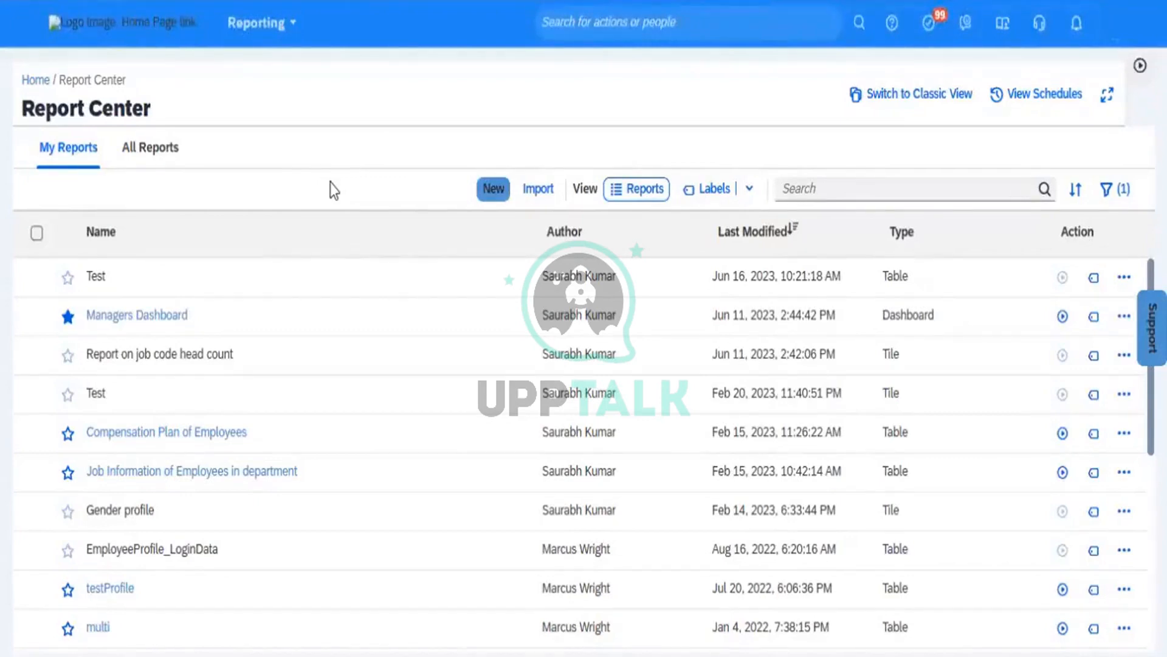
Create a new single-domain Table report based on the Person and Employment Info (as of Date) domain.
click(497, 200)
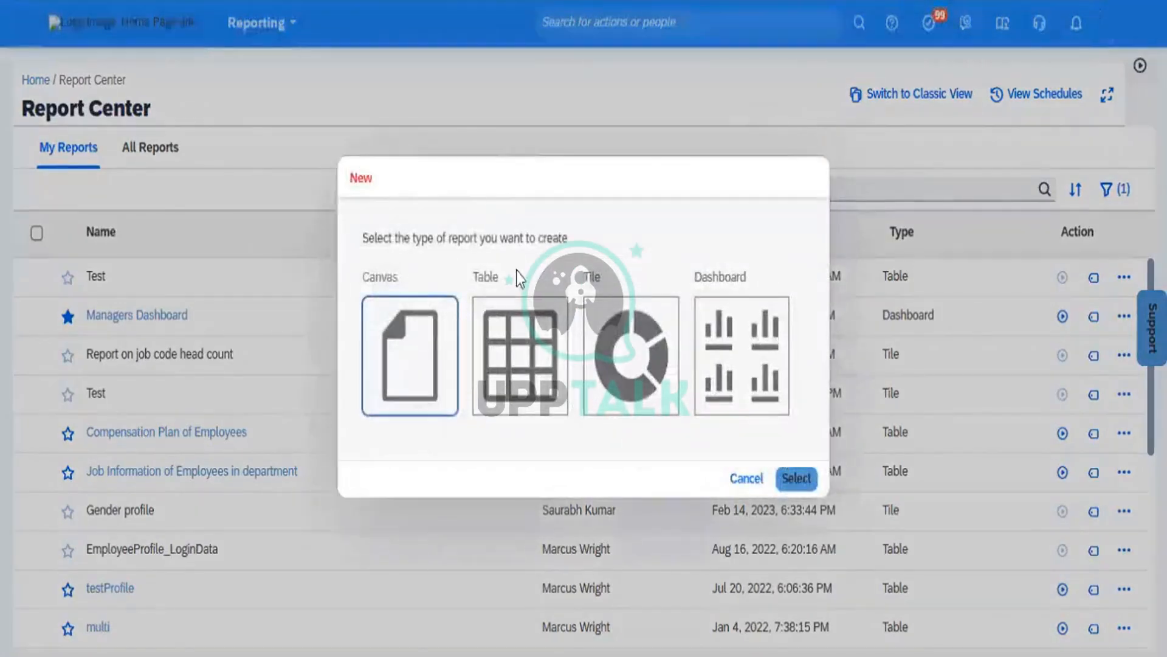
click(521, 353)
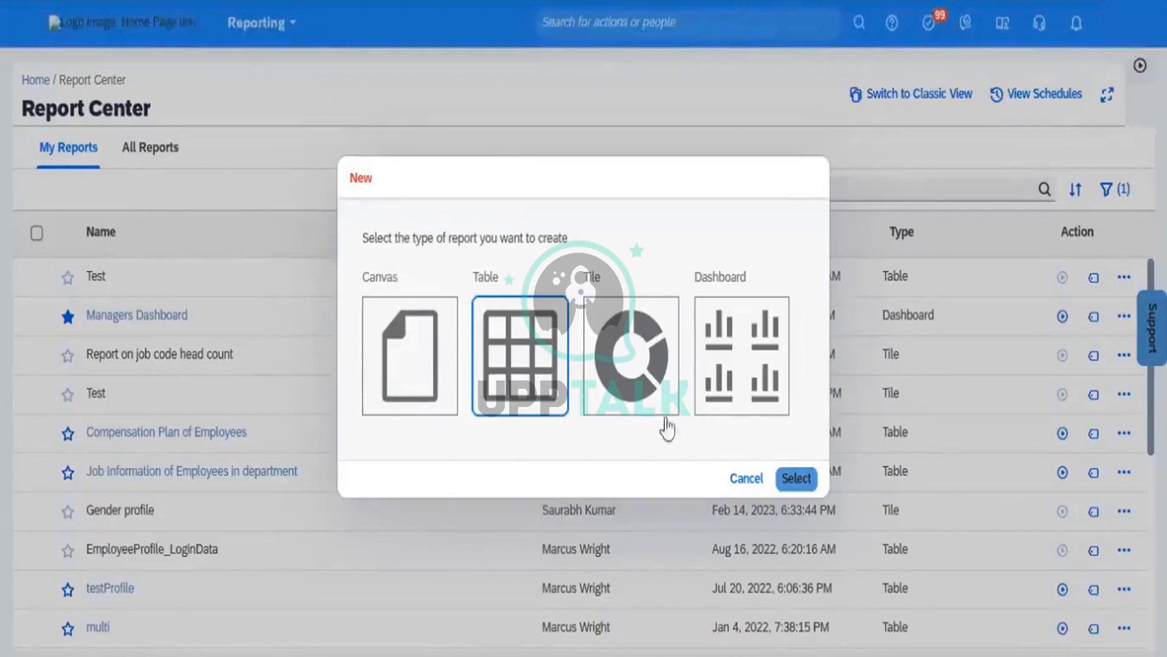
click(795, 480)
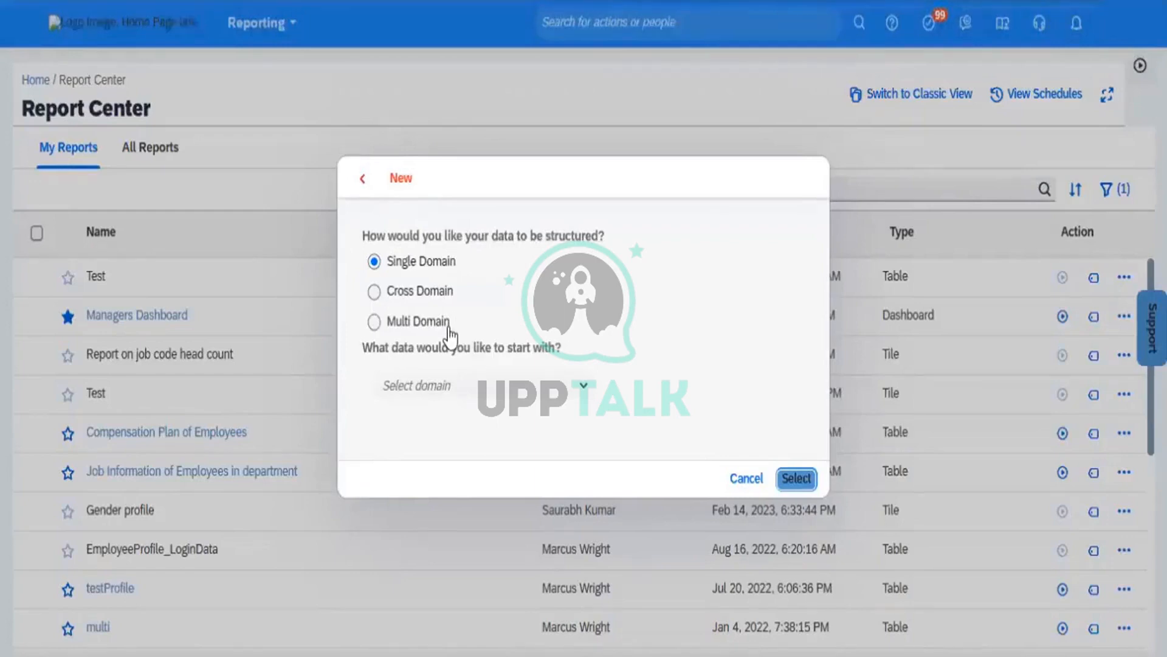
mouse_move(450, 335)
click(587, 392)
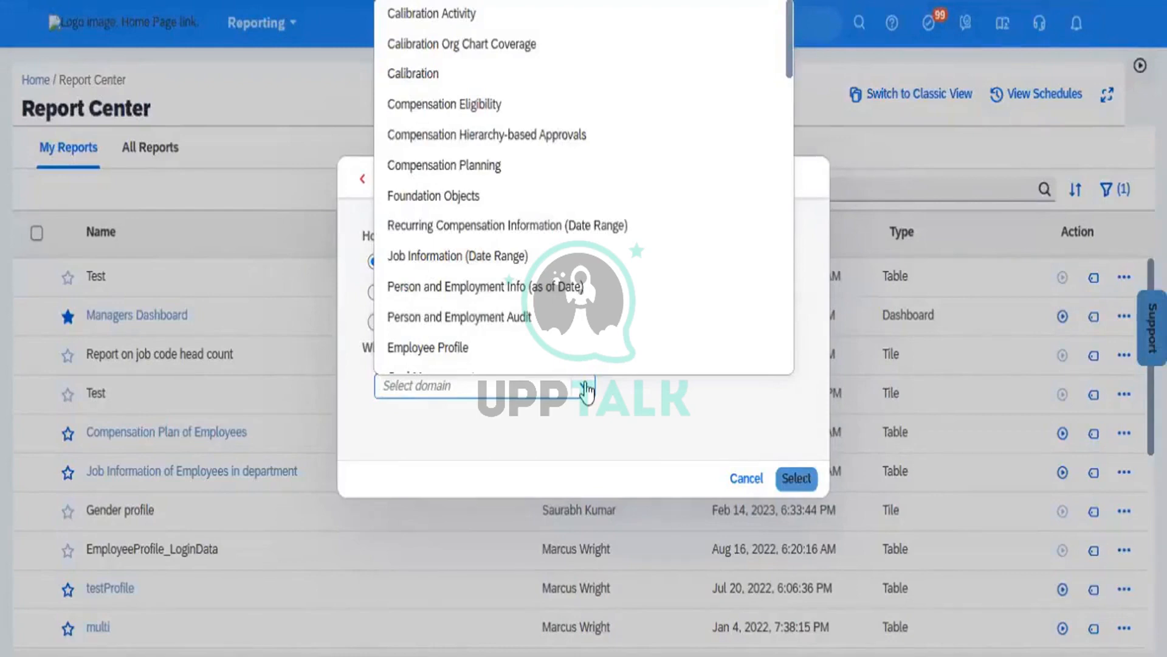
click(498, 294)
click(795, 483)
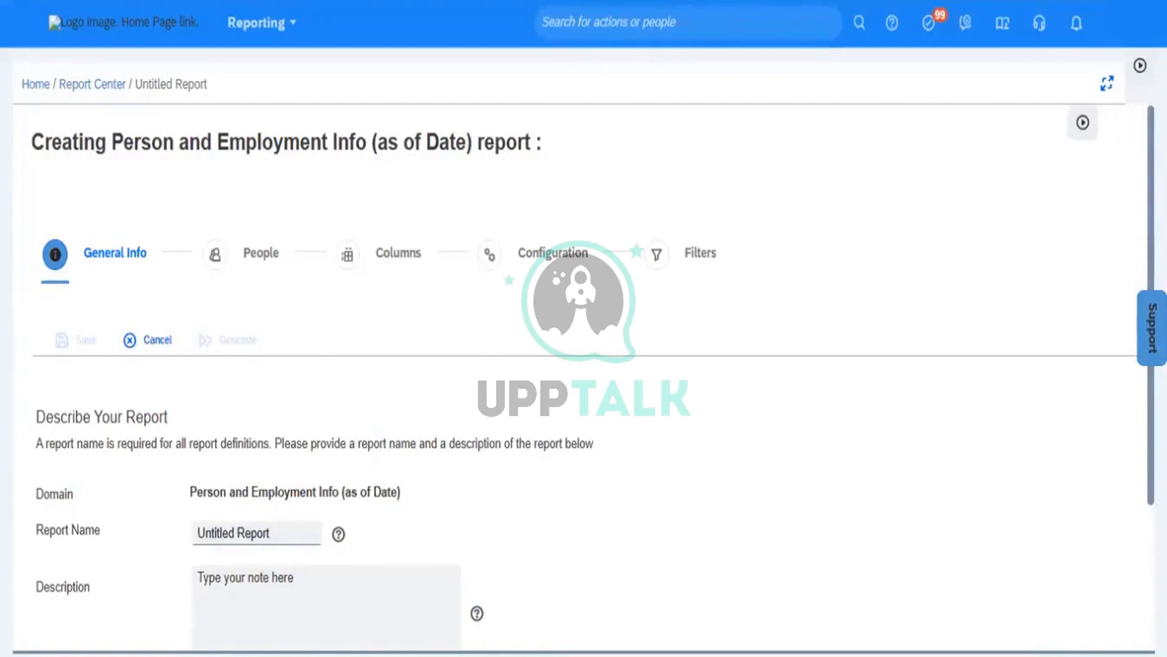
Name the report "Report for Employees HIRE & EXIT data".
scroll(583, 377, down, 3)
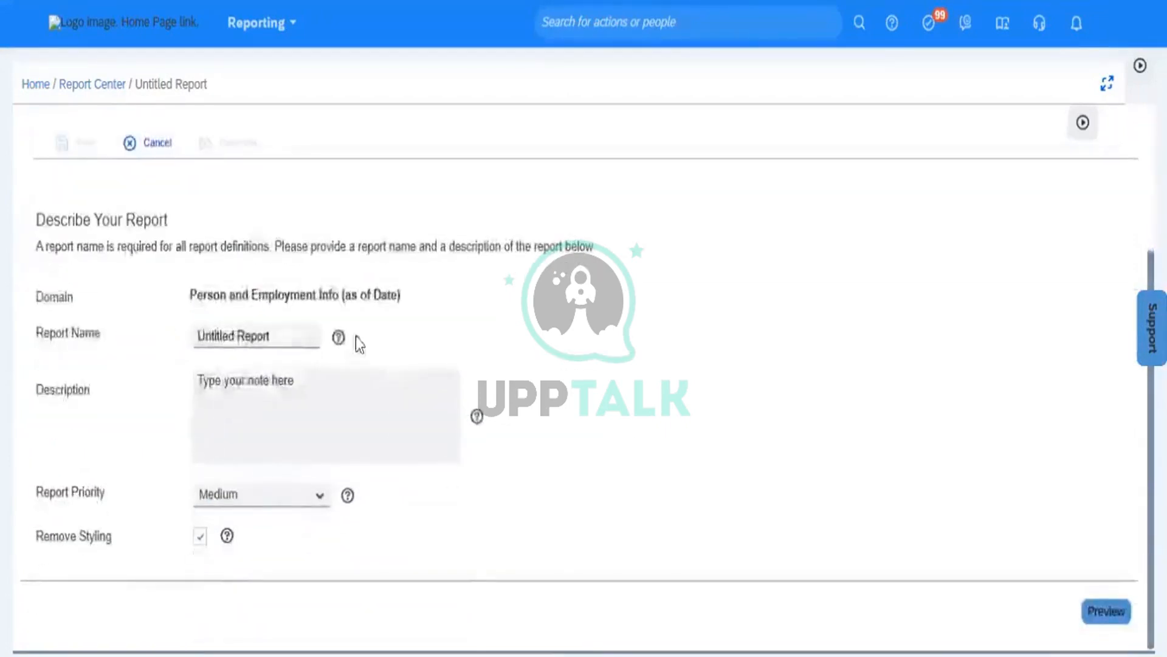
click(241, 337)
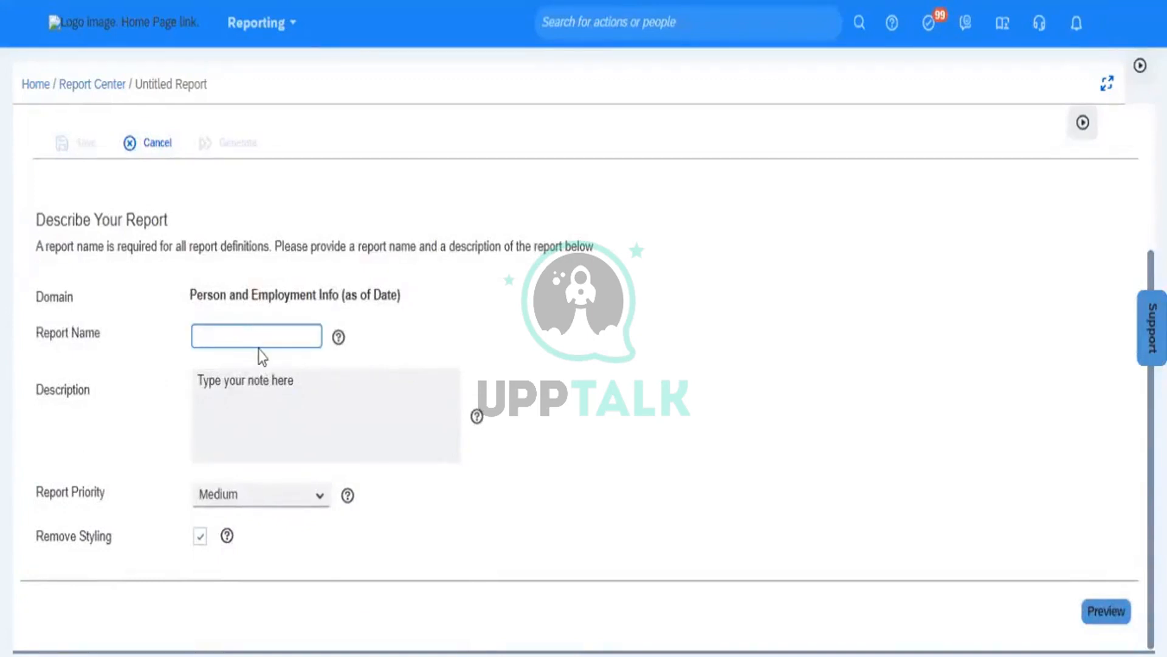
text(R)
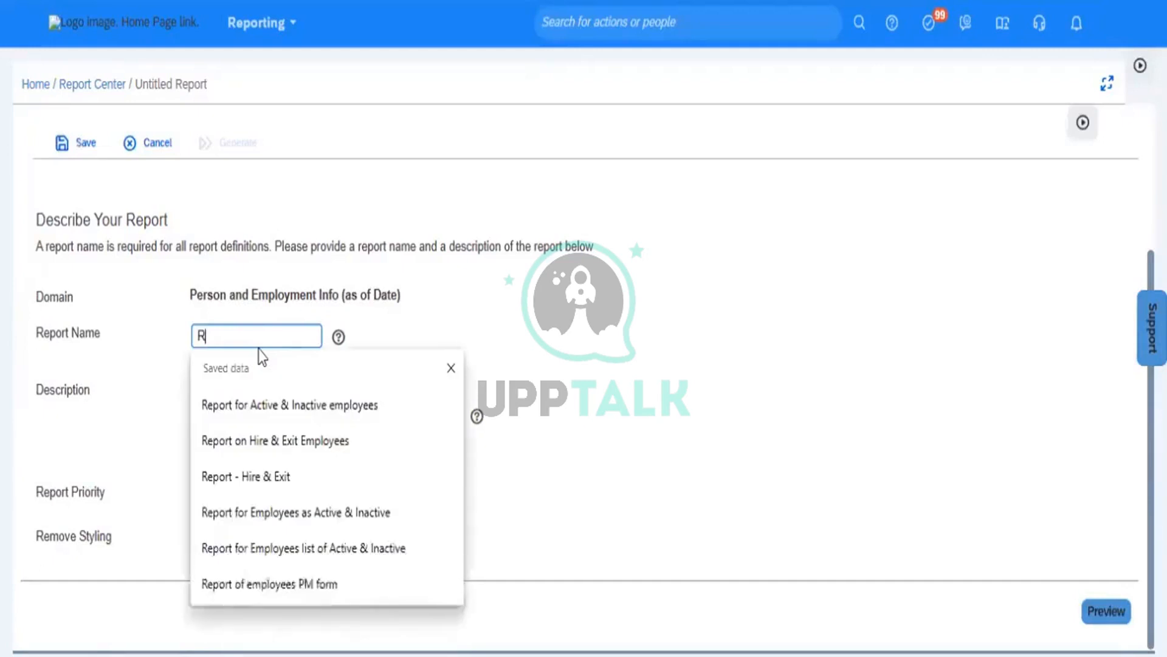
text(eport for)
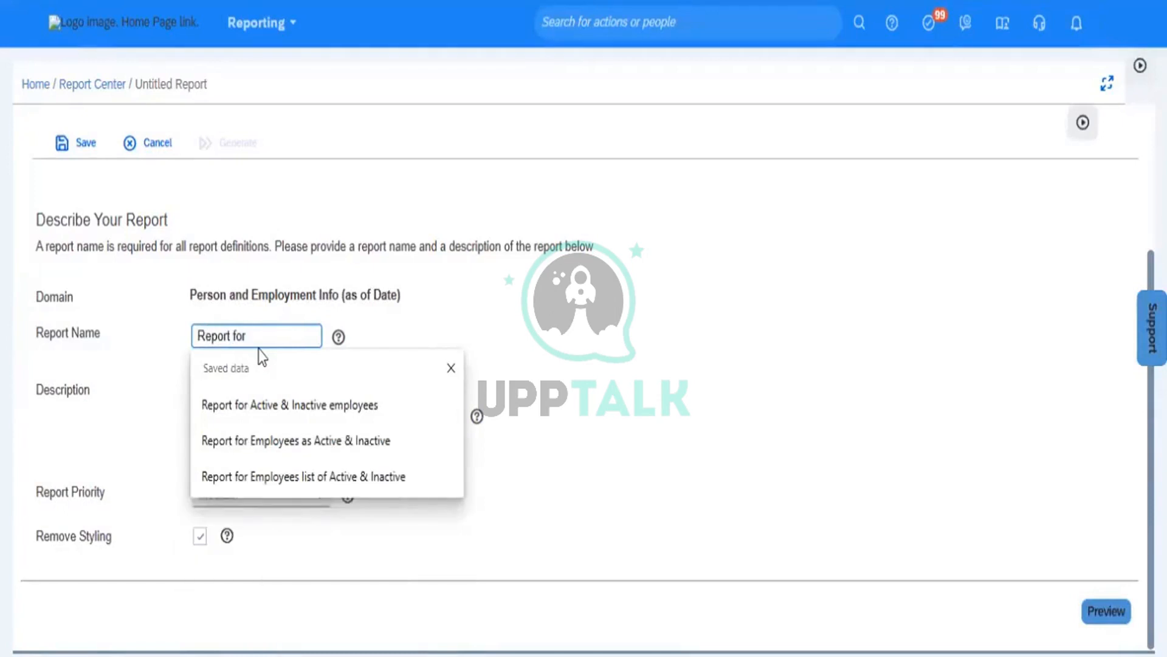
text( Emplo)
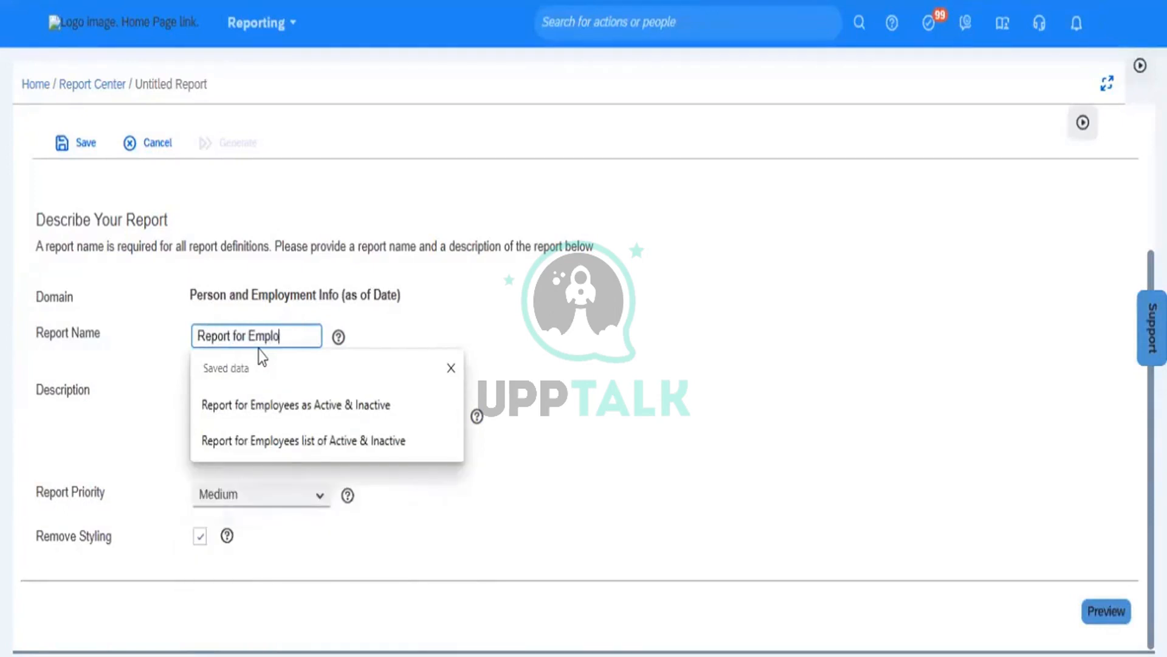
text(yess)
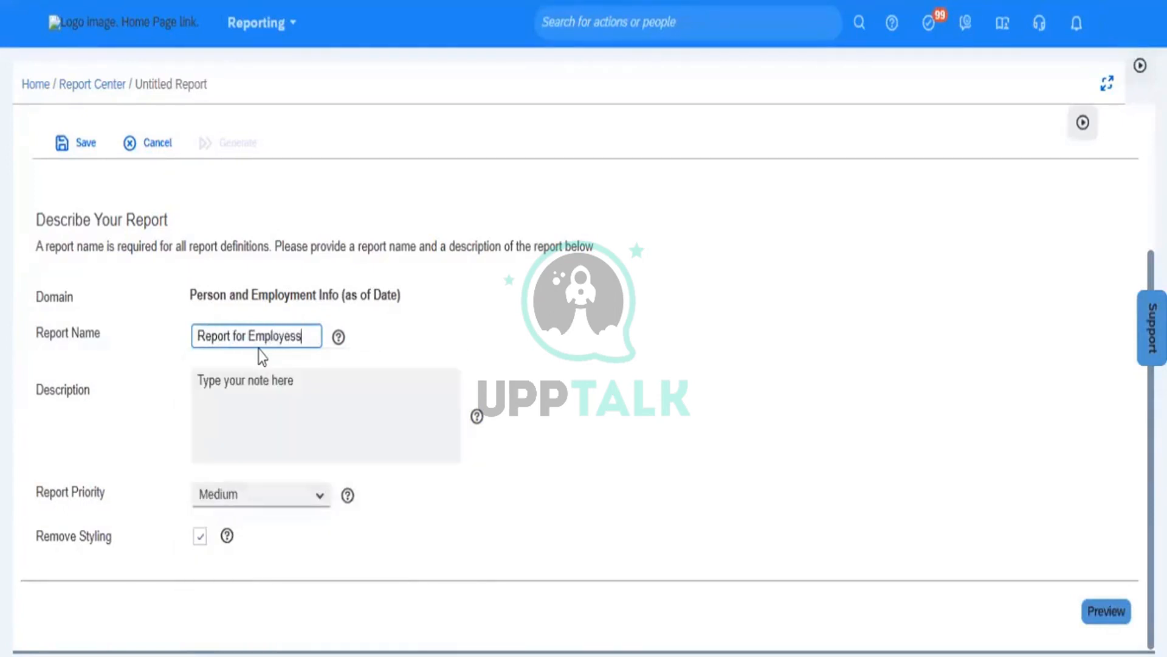
key(BackSpace)
key(BackSpace)
text(es )
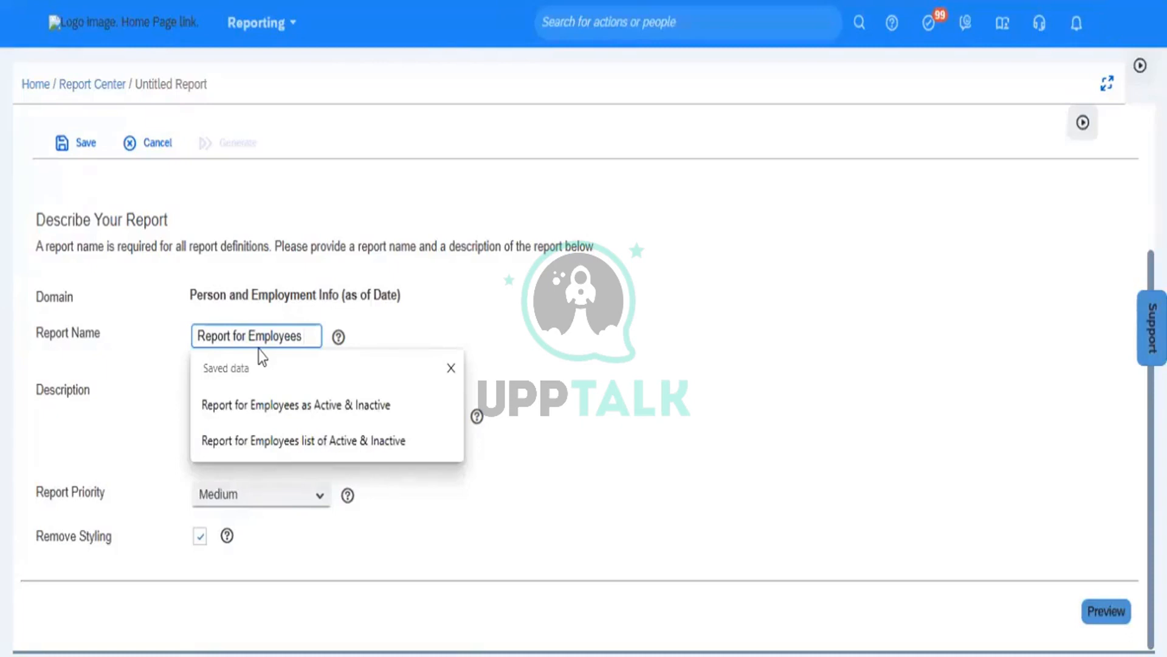
text(H)
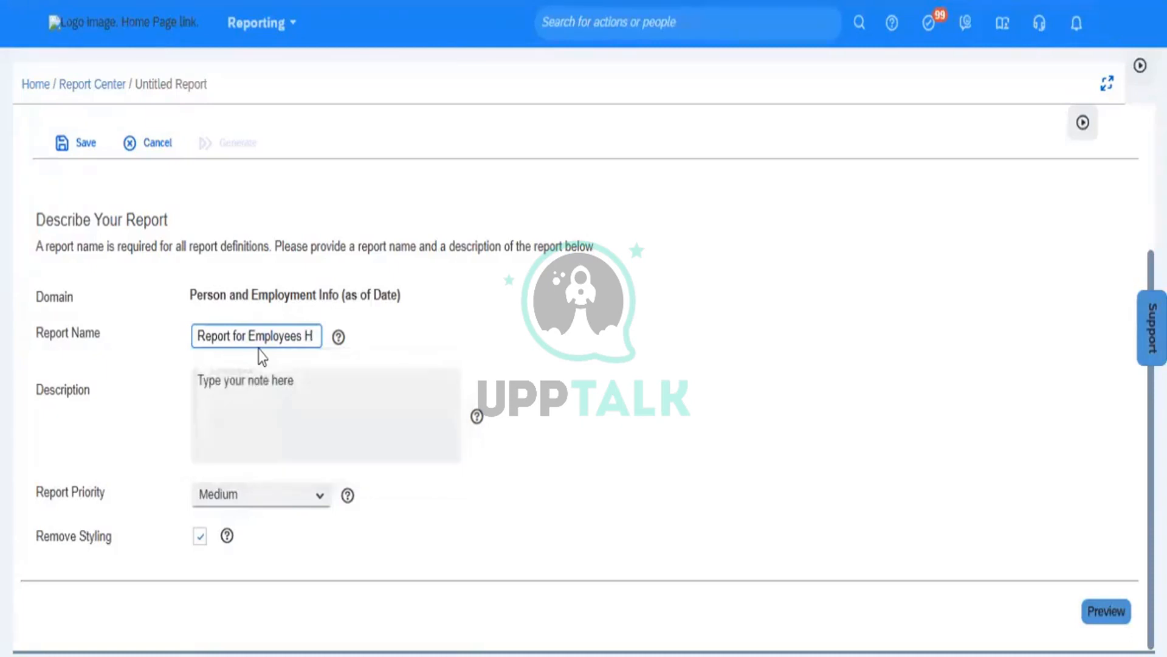
text(IRE)
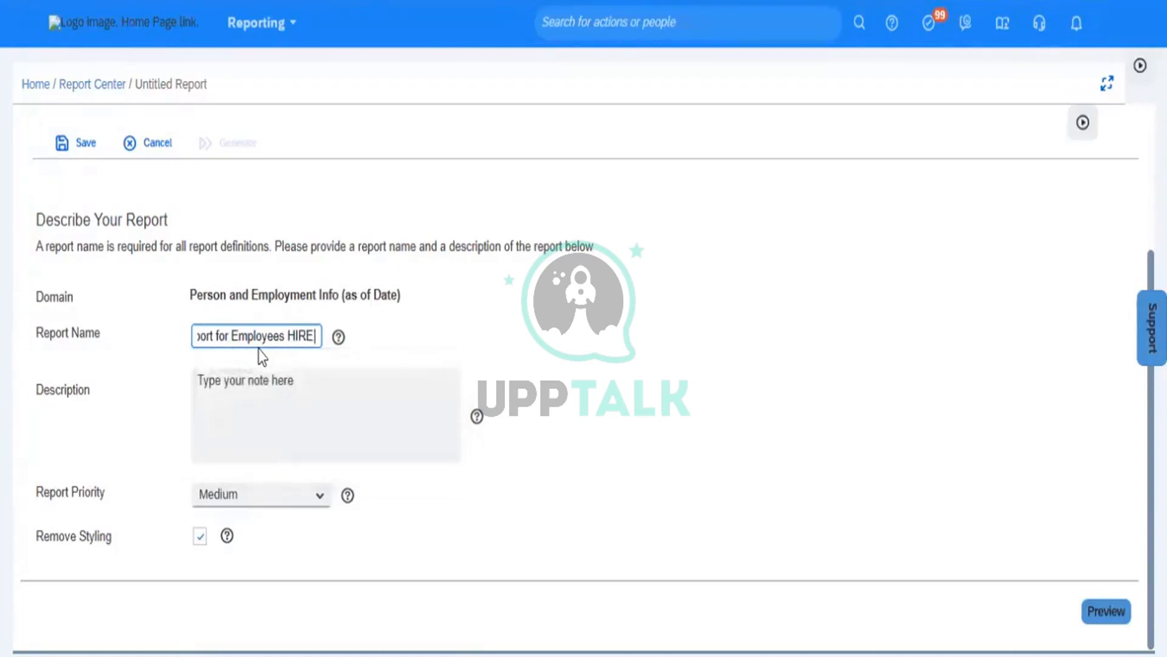
text( & EX)
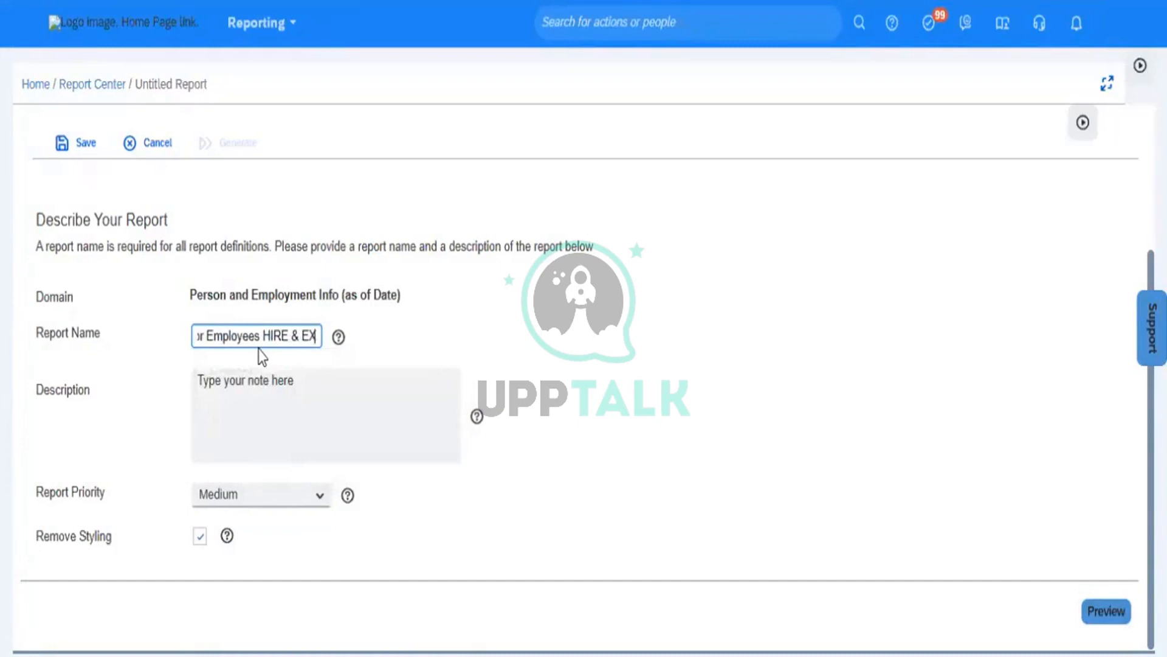
text(IT)
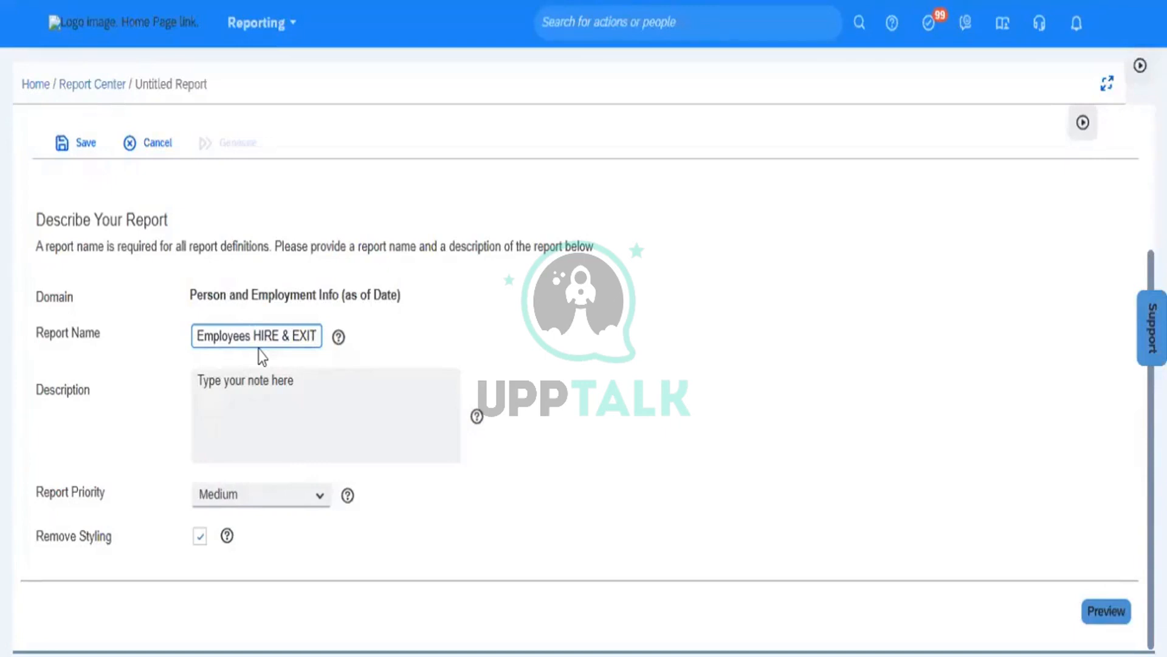
text(data)
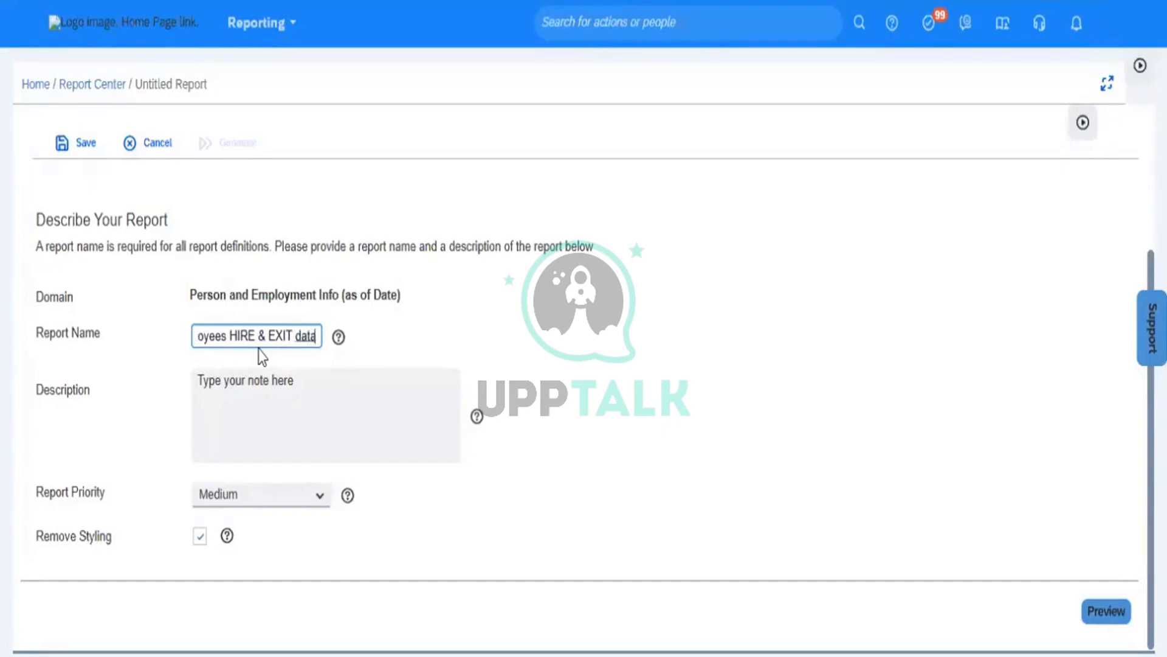
Copy the report name "Report for Employees HIRE & EXIT data" into the description and turn off Remove Styling.
key(ctrl+a)
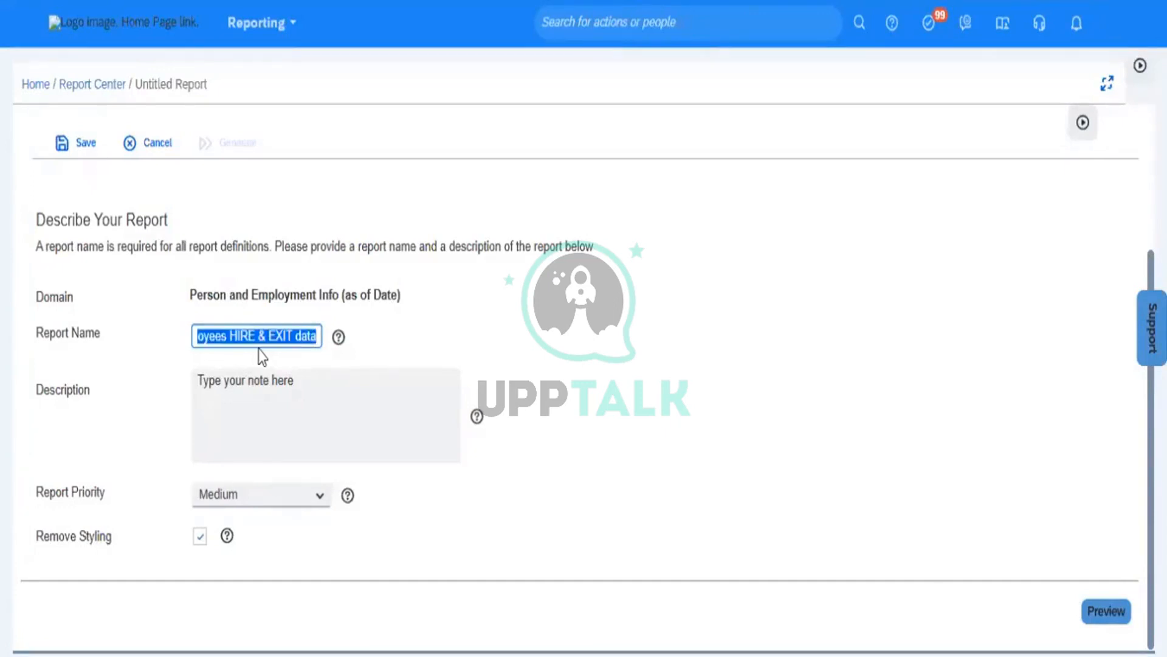
click(240, 396)
text(Report for Employees HIRE & EXIT data)
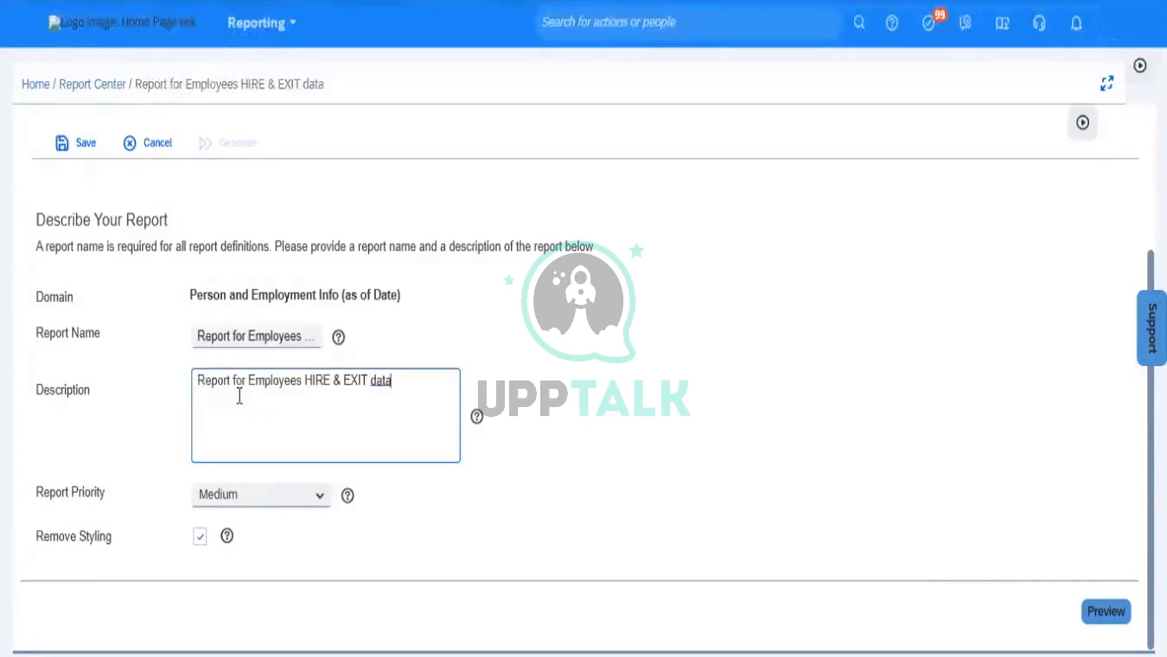
click(597, 494)
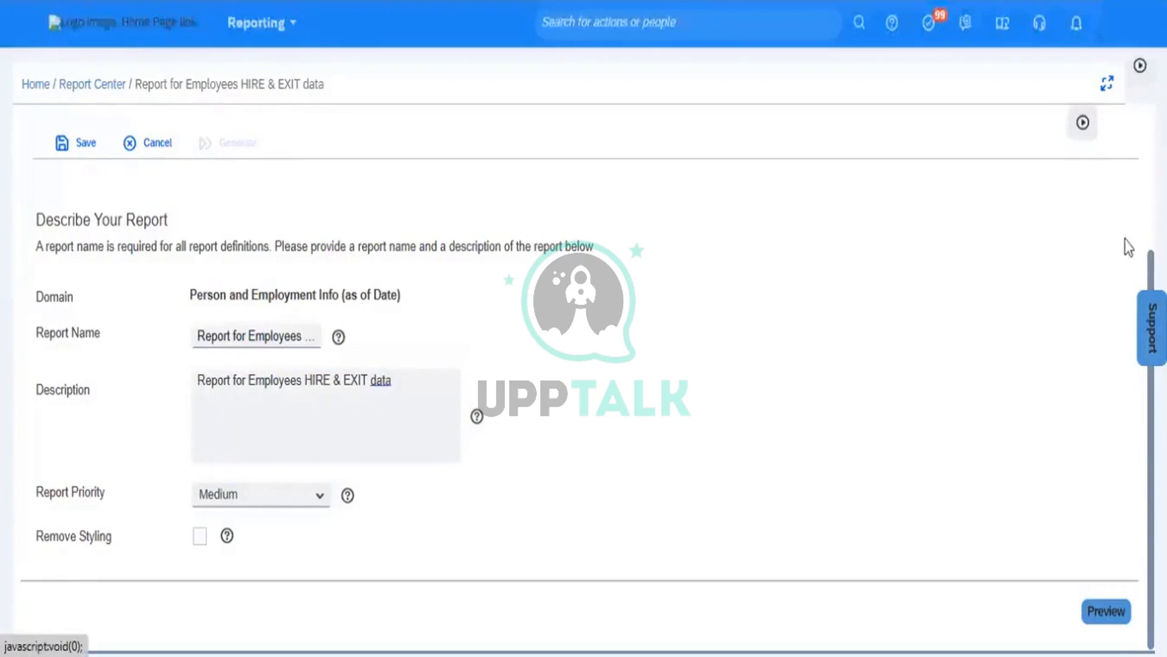
Refine the report's people scope to Other Filters of the Logged In User and include inactive users.
scroll(848, 195, up, 3)
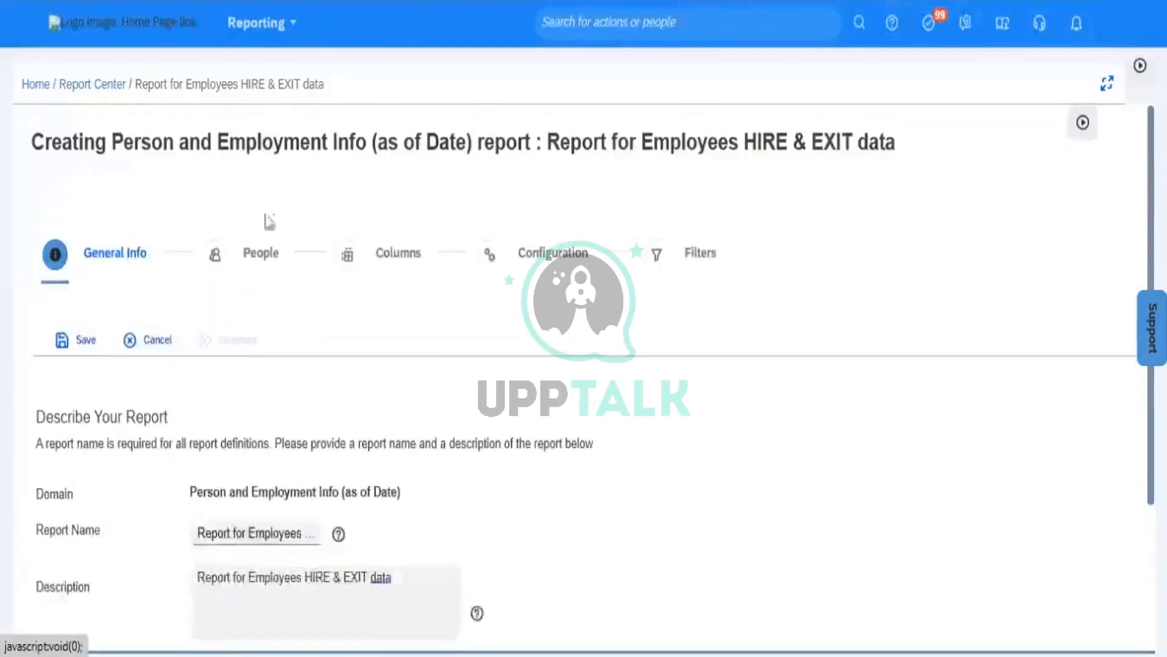
click(216, 259)
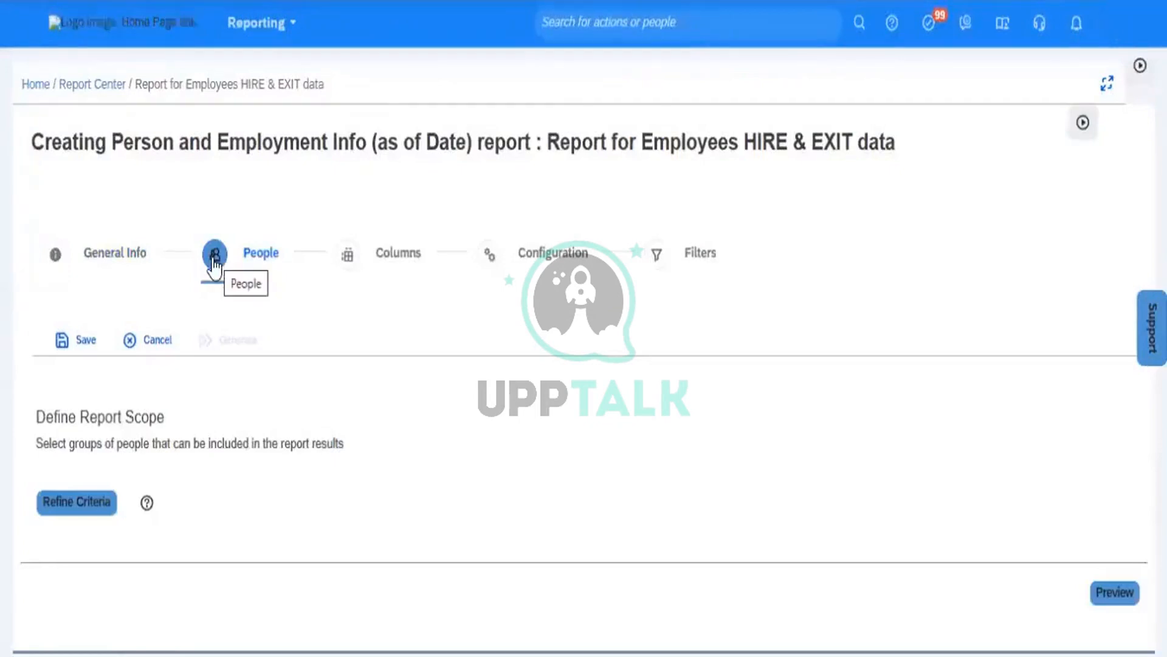
click(82, 503)
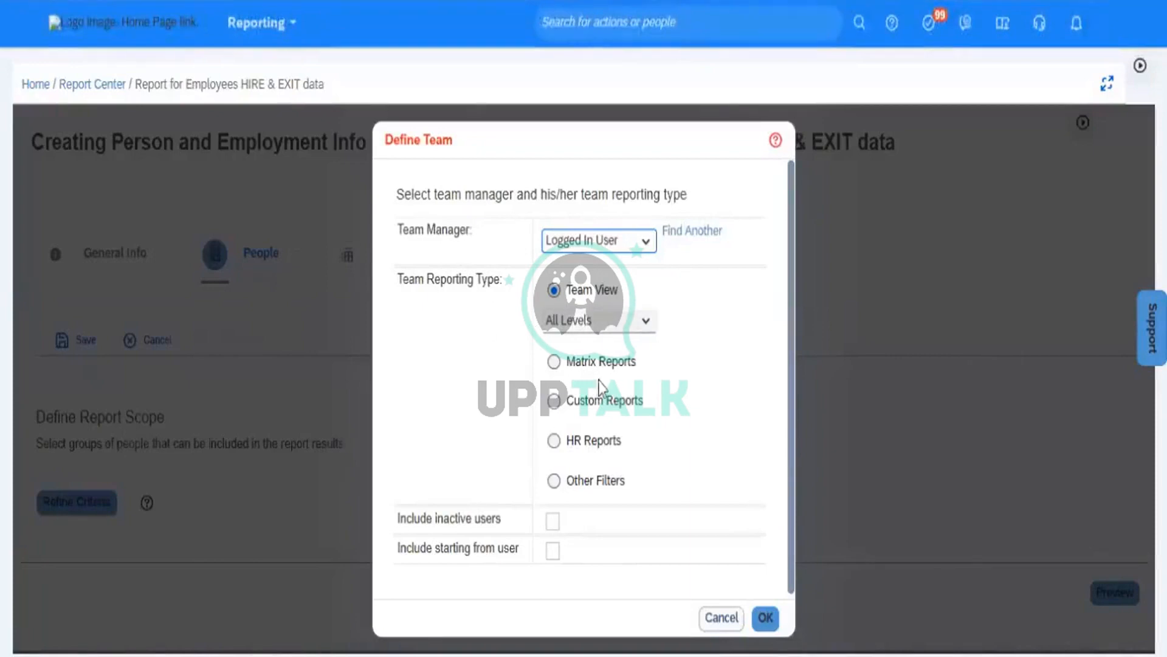
click(554, 481)
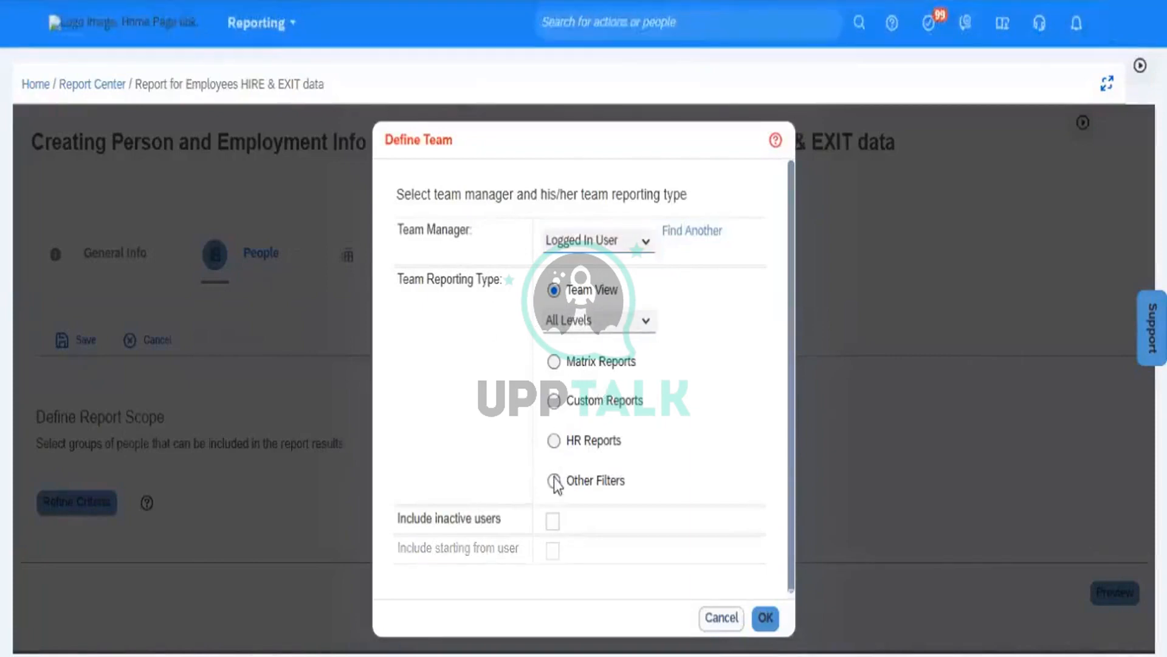
click(553, 479)
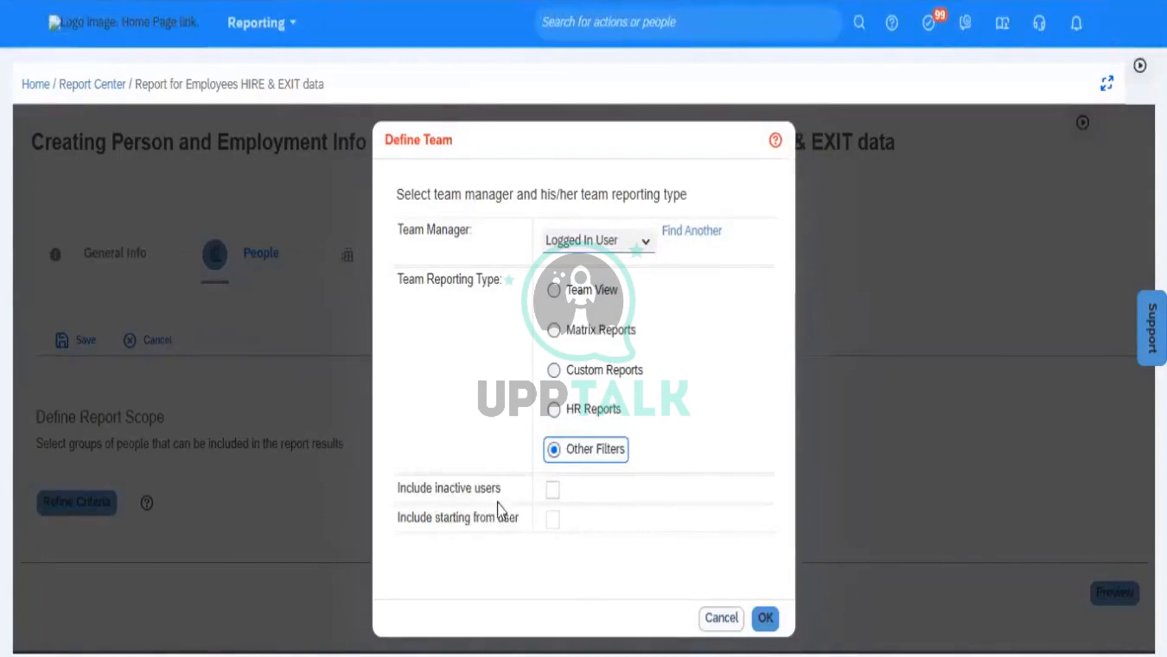
click(554, 488)
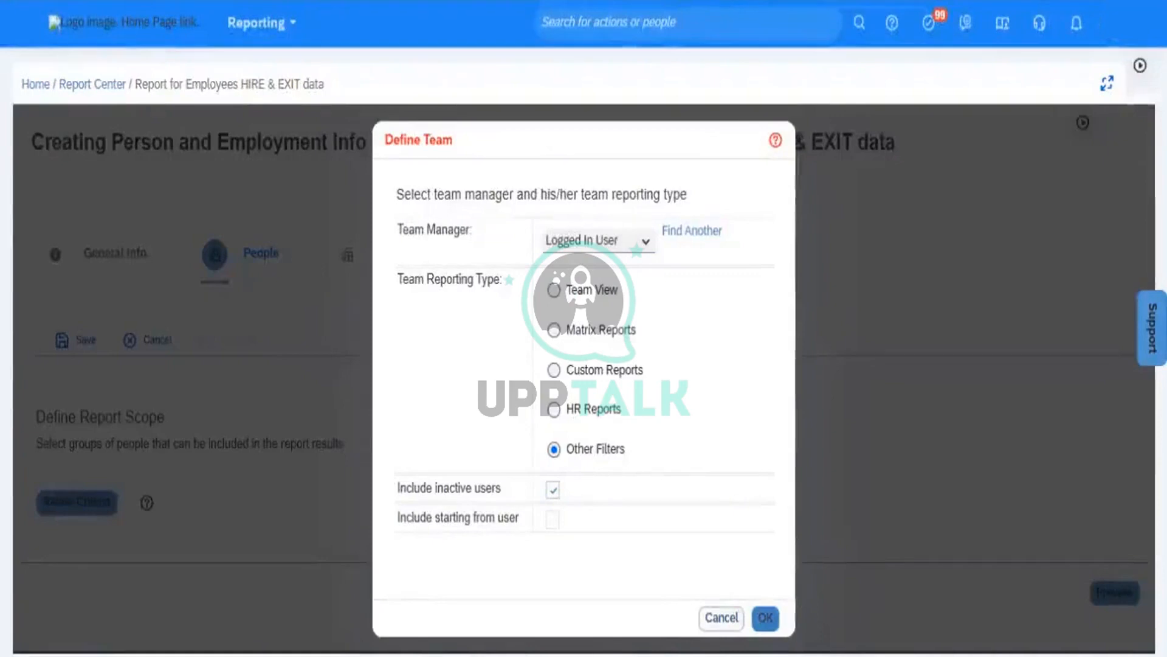
click(765, 618)
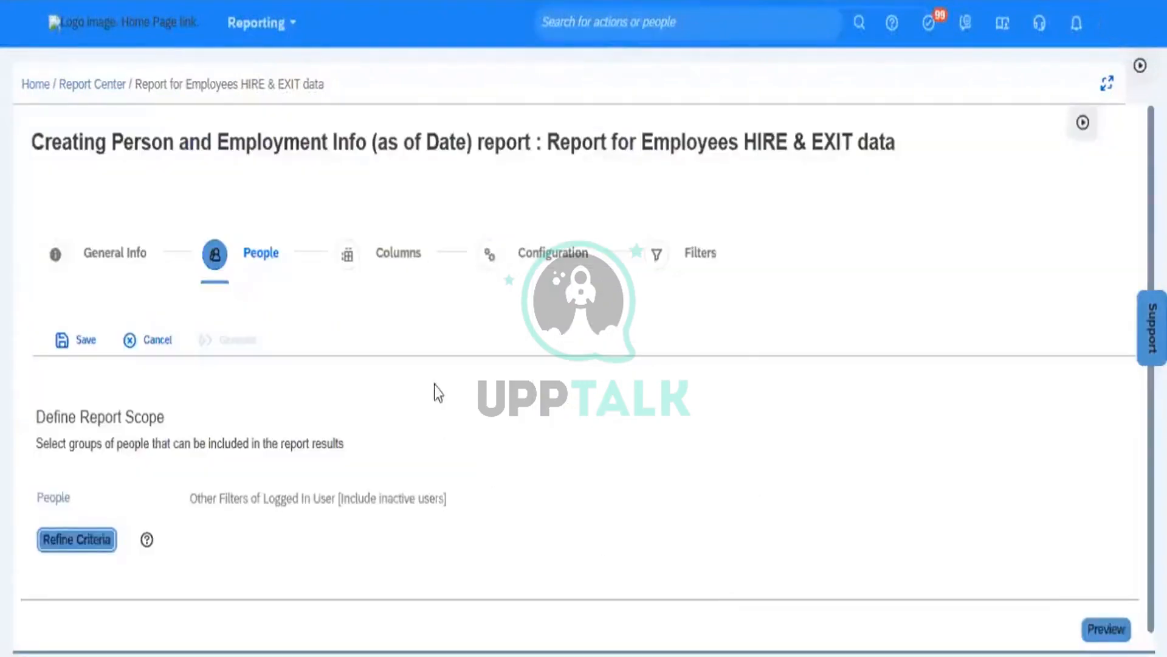
Open the report's column selection and add the User/Employee ID, First Name and Last Name columns.
click(348, 256)
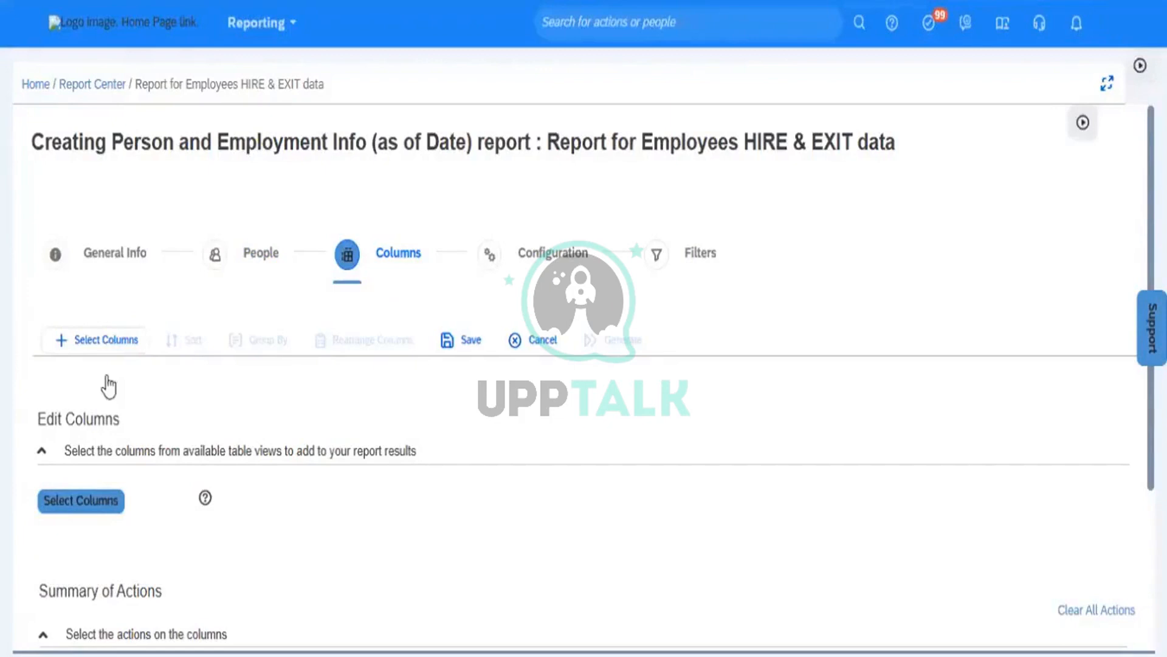
click(135, 494)
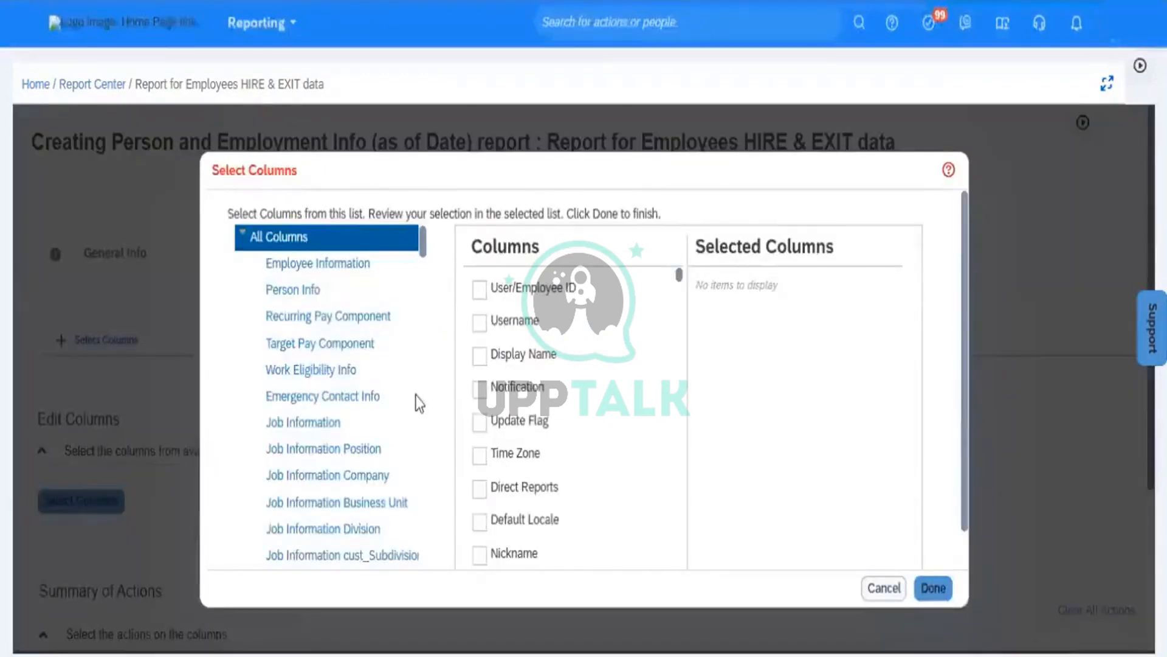
click(480, 289)
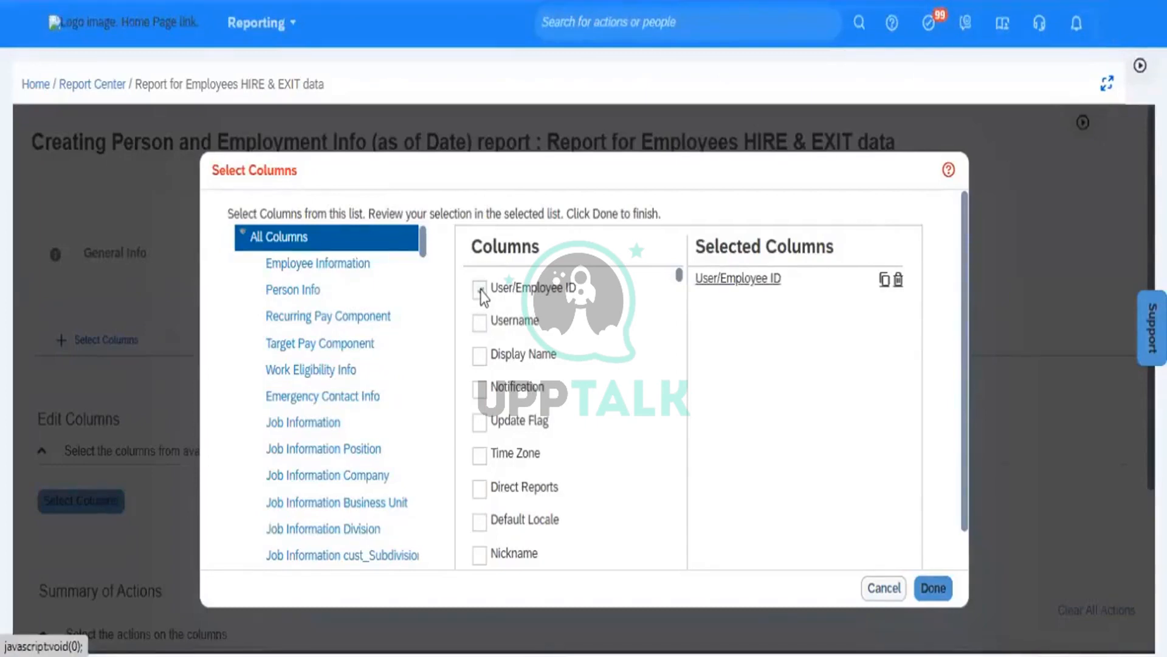
text(first)
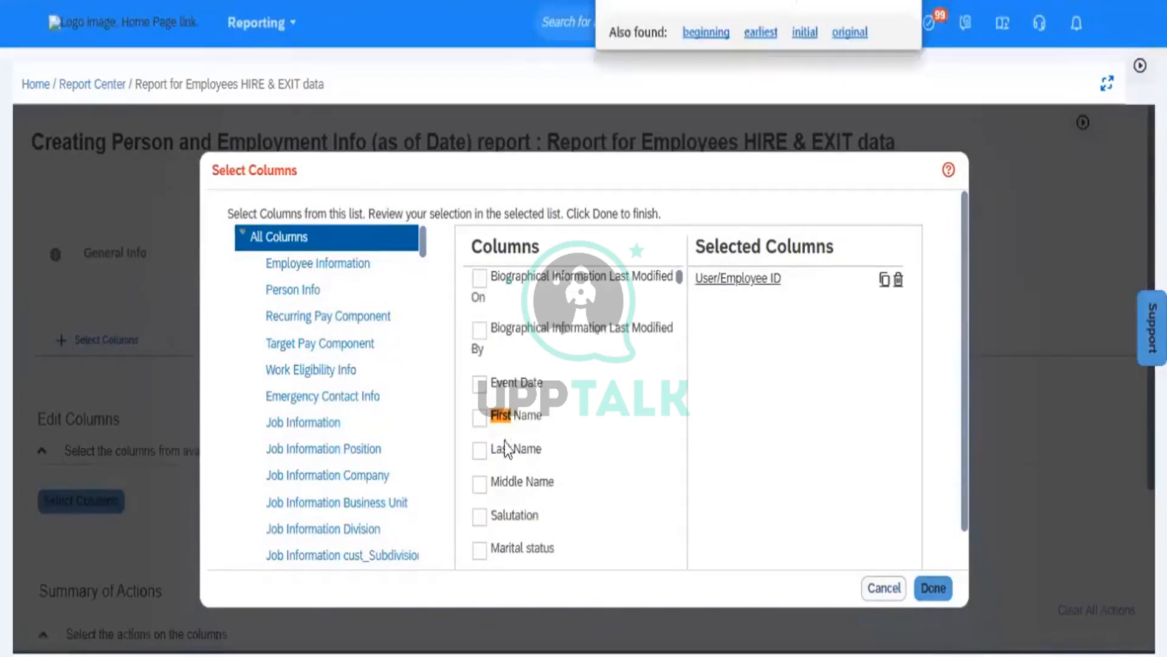
click(479, 417)
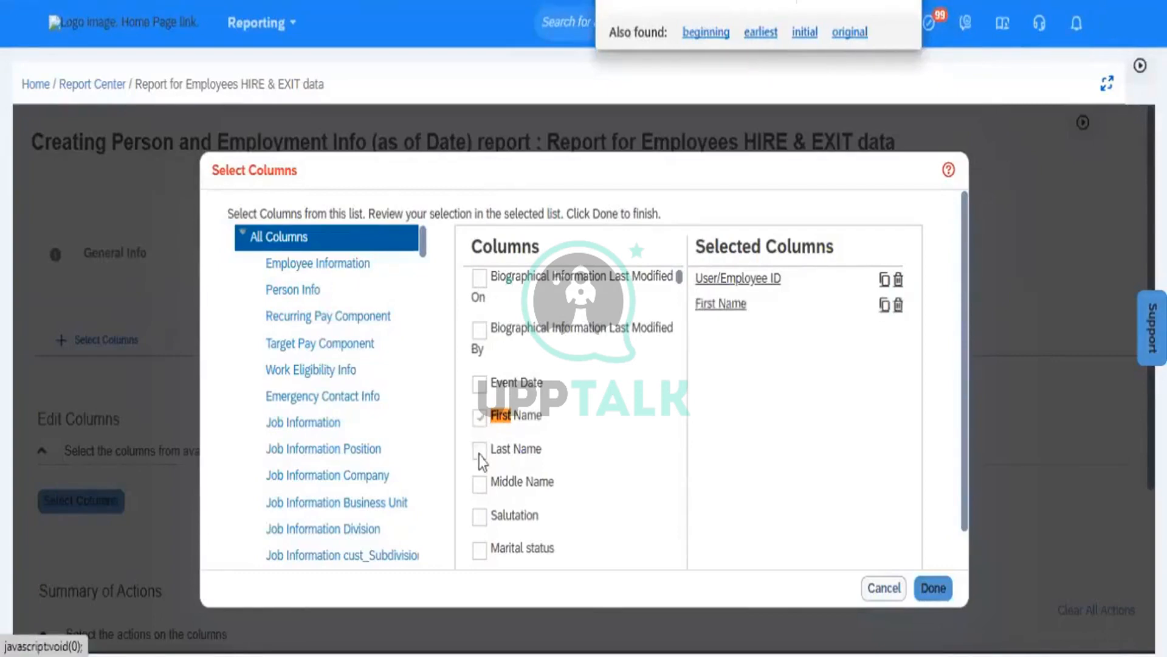
click(479, 451)
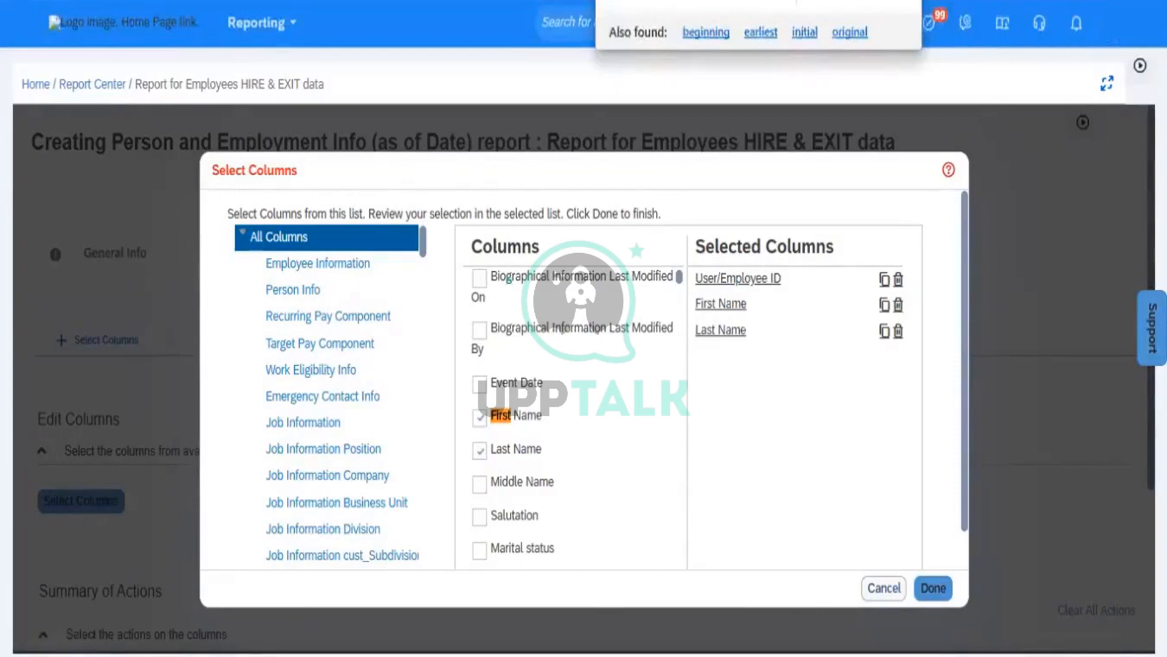
Search the available columns for "hire" and add Employment Details Hire Date and Employment Details Termination Date.
key(BackSpace)
key(BackSpace)
key(BackSpace)
key(BackSpace)
key(BackSpace)
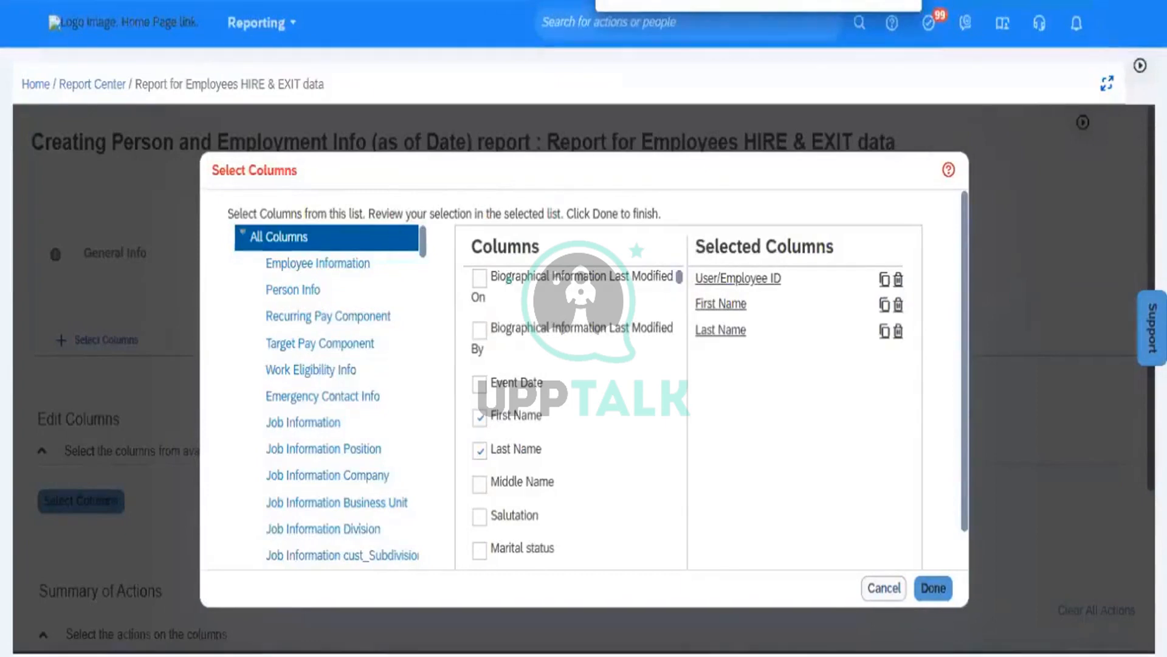
text(hire)
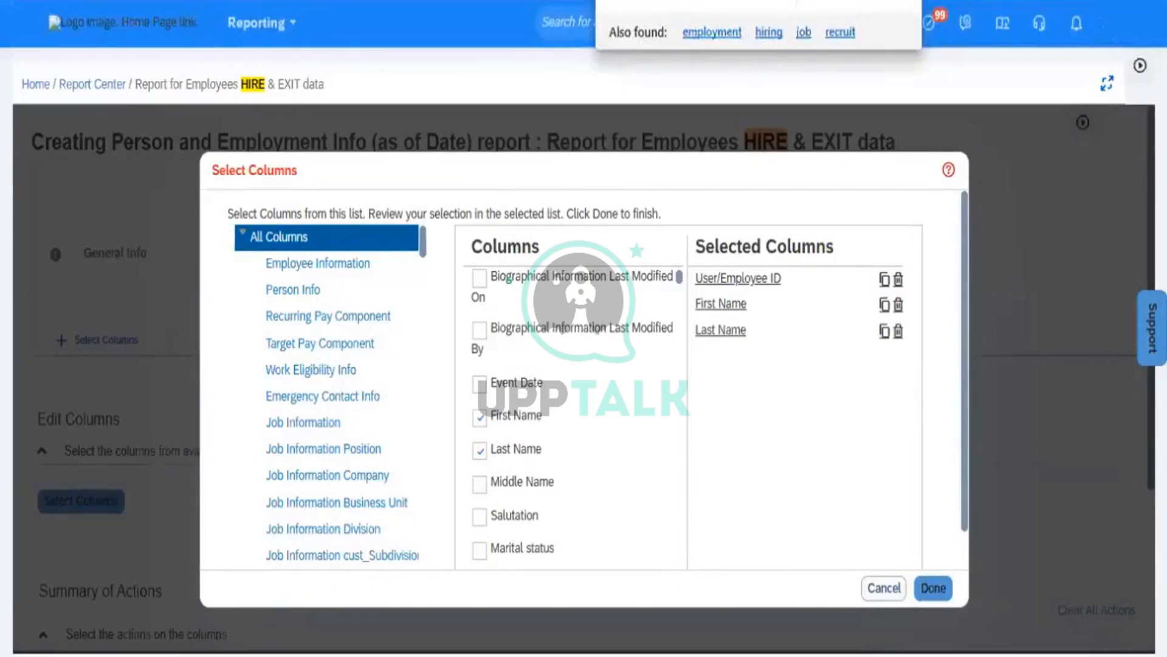
key(Return)
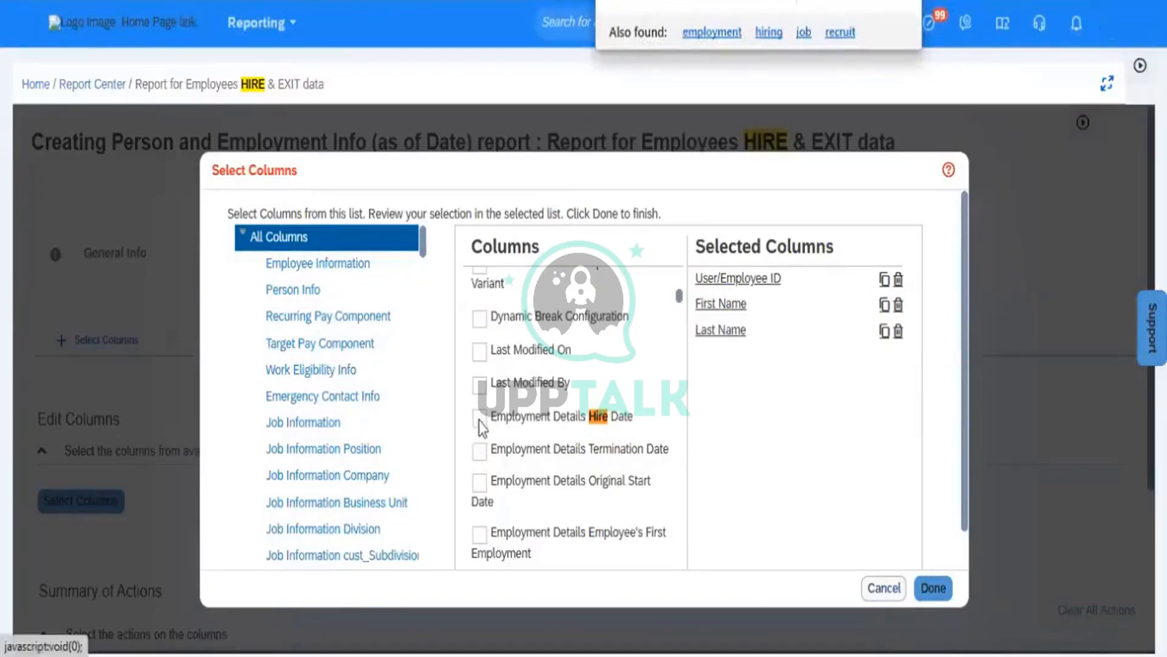
click(480, 419)
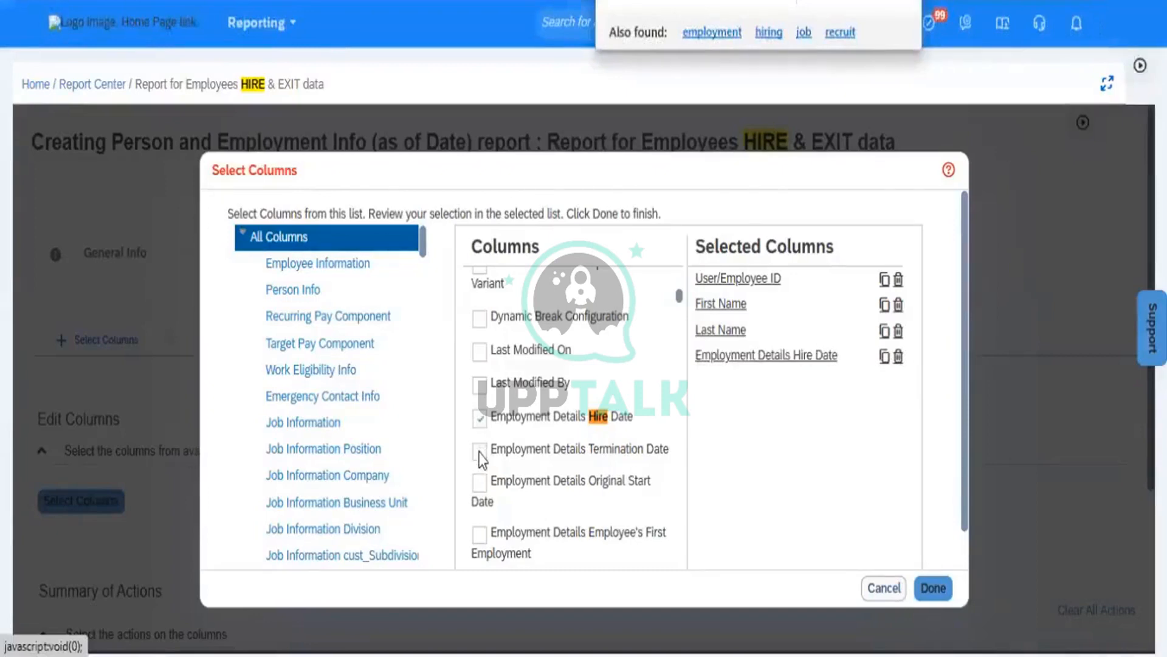
click(480, 450)
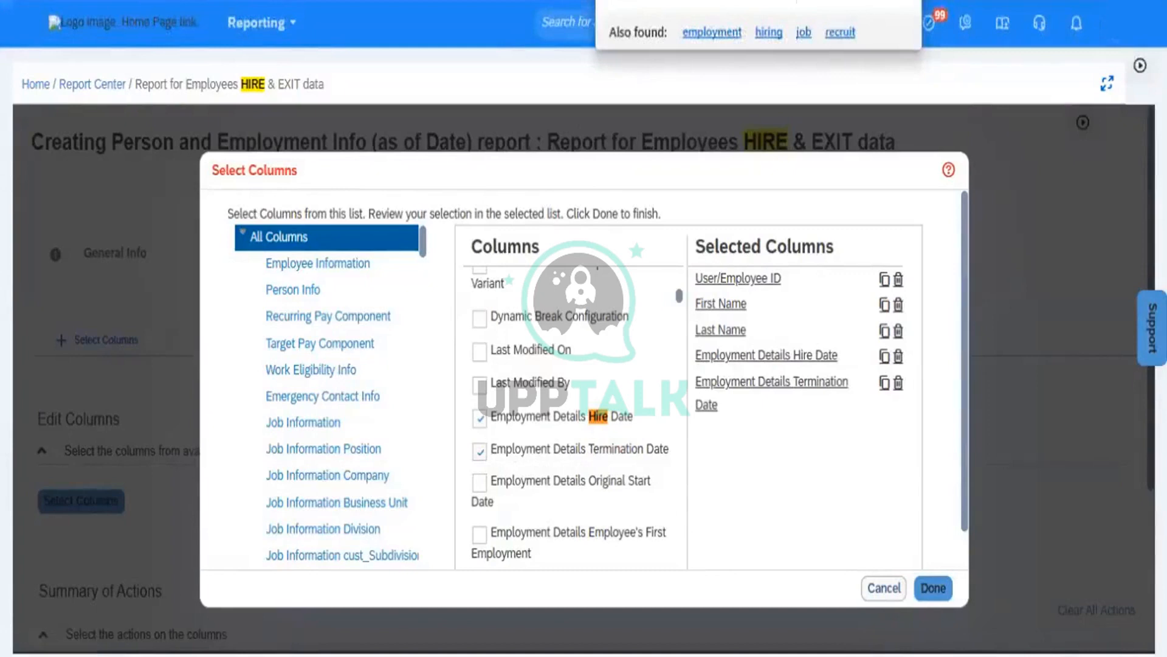
Find "Employee Class" among the available columns and add the Employee Class and Employee Type columns.
key(Escape)
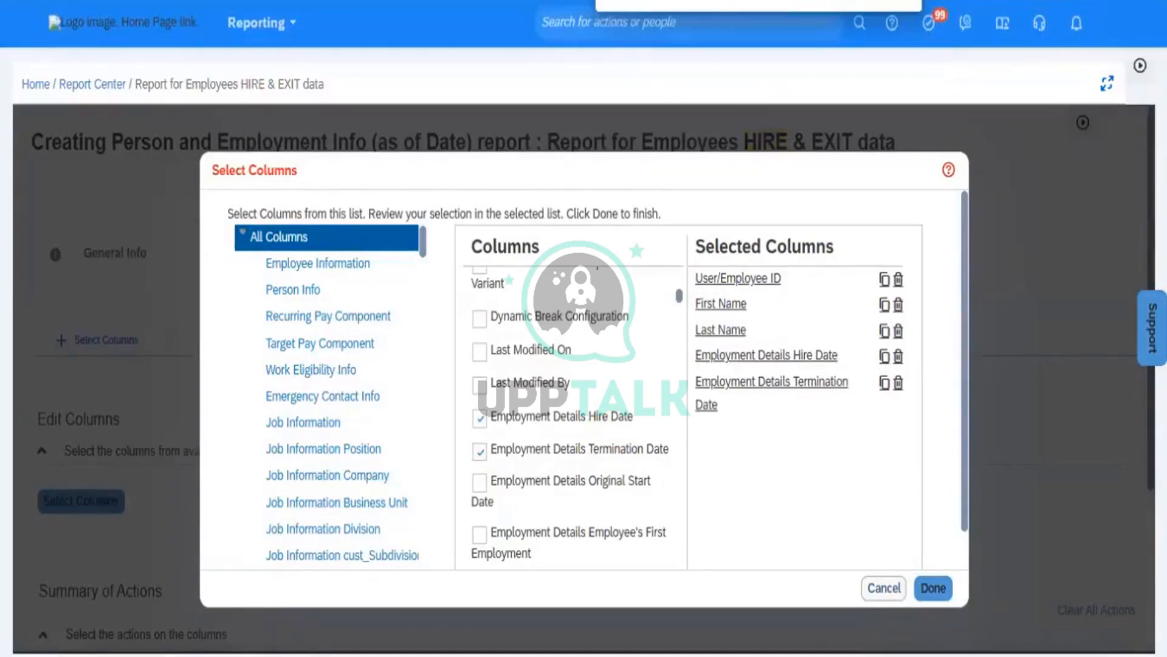
text(Employee)
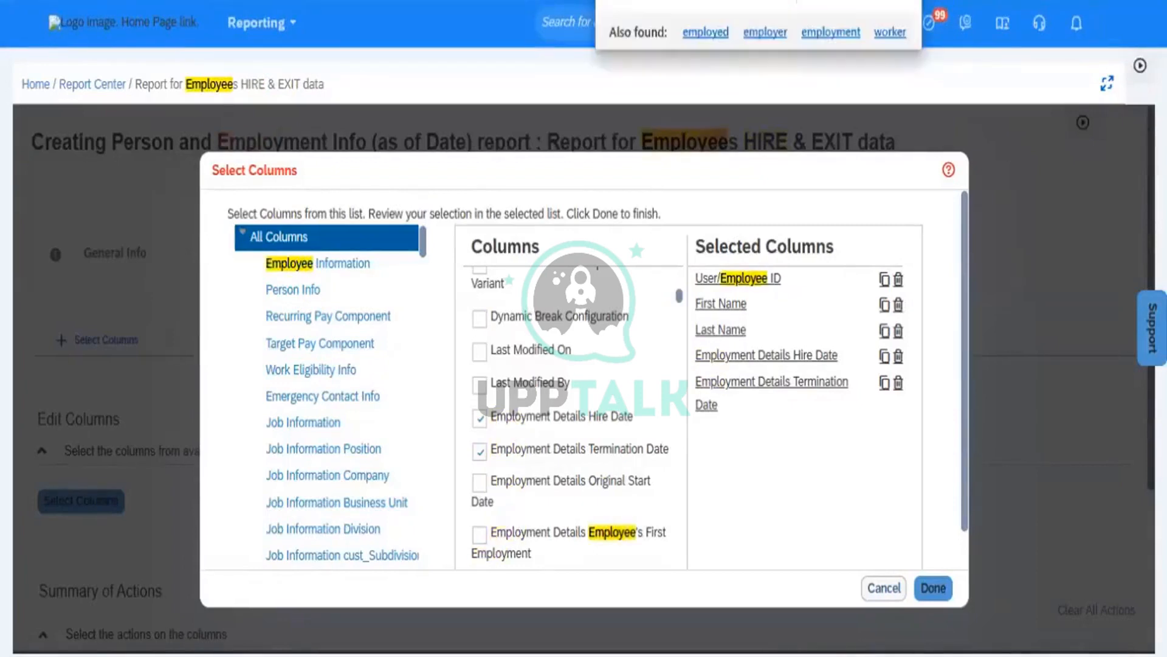
text( Class)
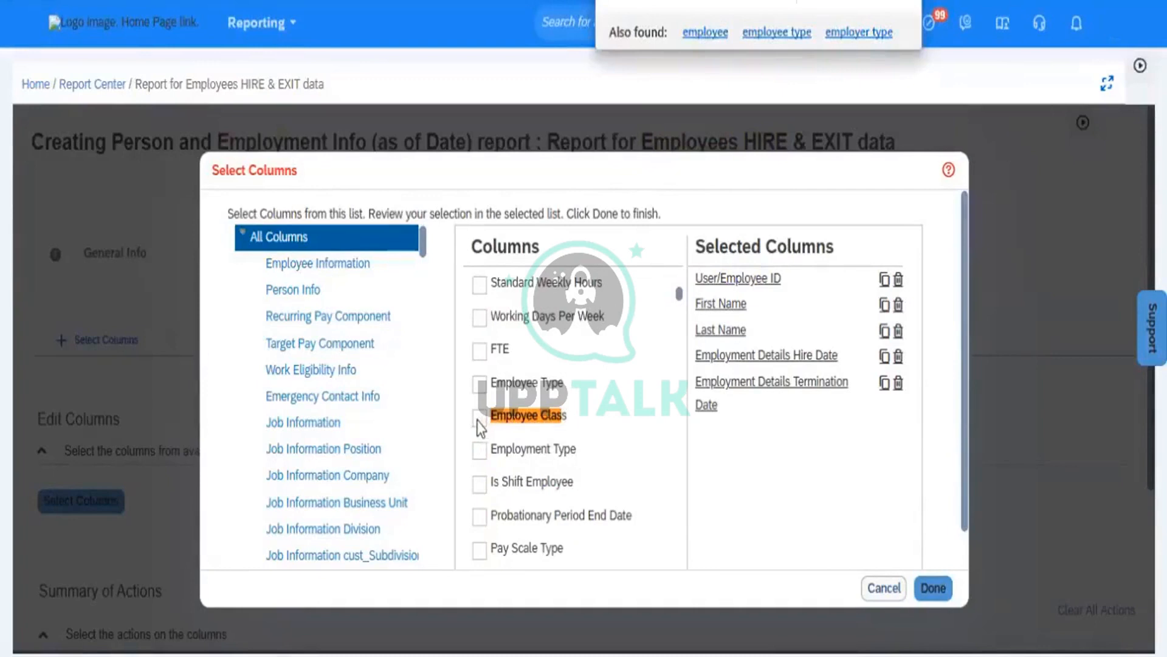
click(478, 419)
click(480, 384)
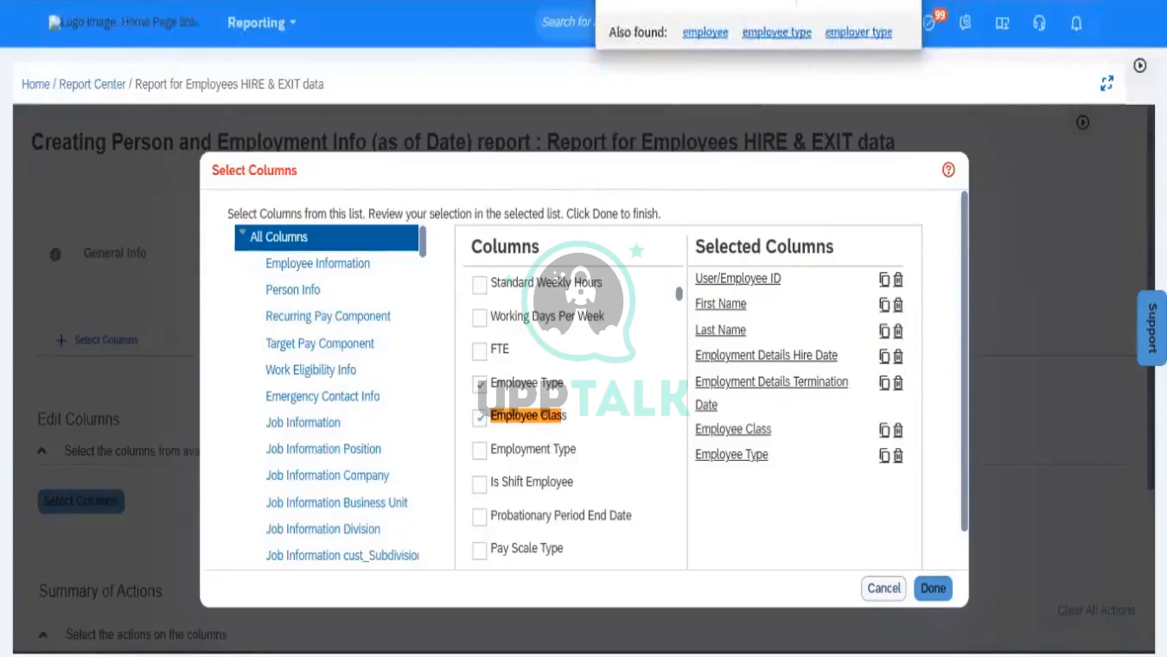
Search the available columns for "status" and add the Employee Status column.
key(BackSpace)
key(BackSpace)
key(BackSpace)
key(BackSpace)
key(BackSpace)
key(BackSpace)
key(BackSpace)
key(BackSpace)
key(BackSpace)
key(BackSpace)
key(BackSpace)
key(BackSpace)
key(BackSpace)
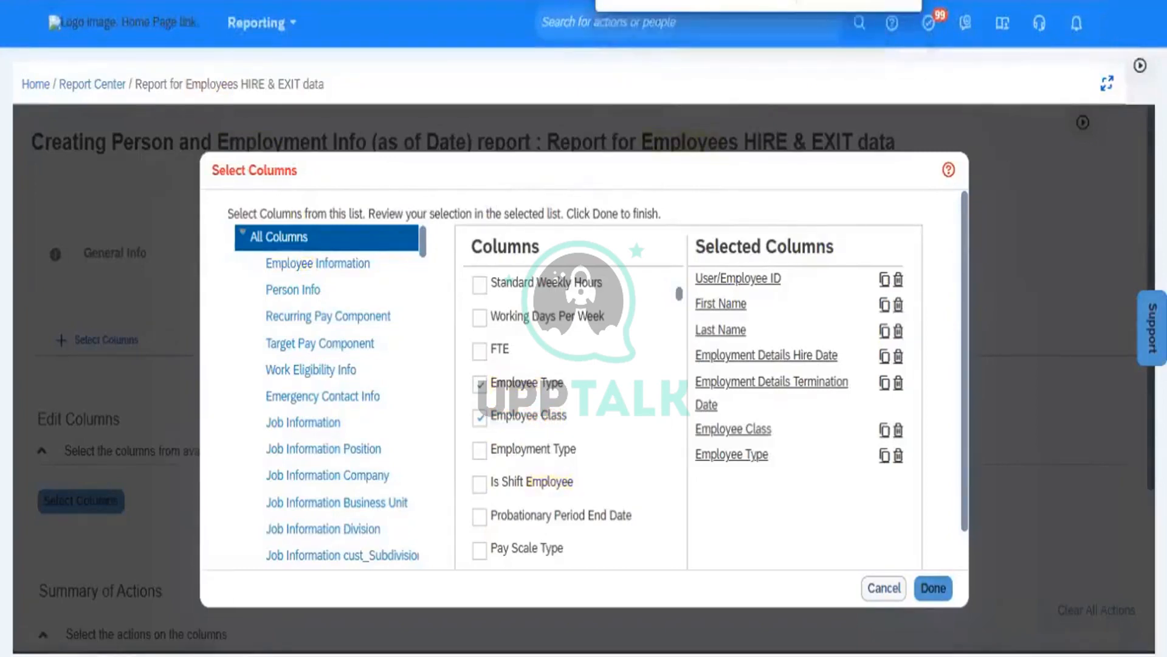
text(status)
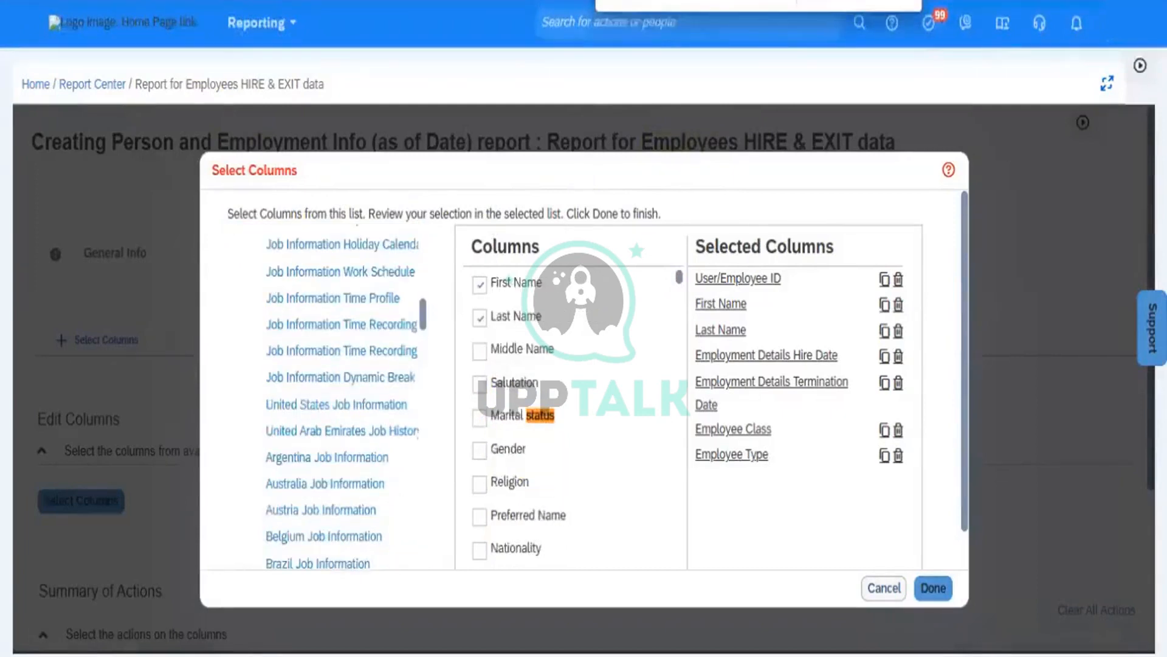
key(Return)
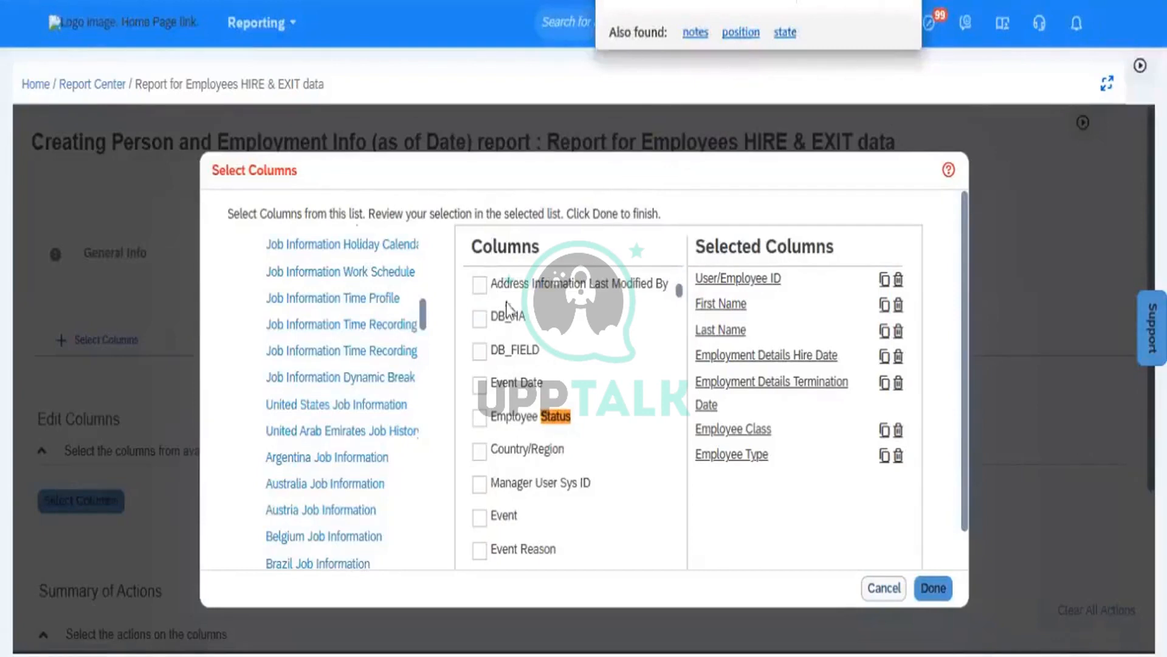
click(480, 420)
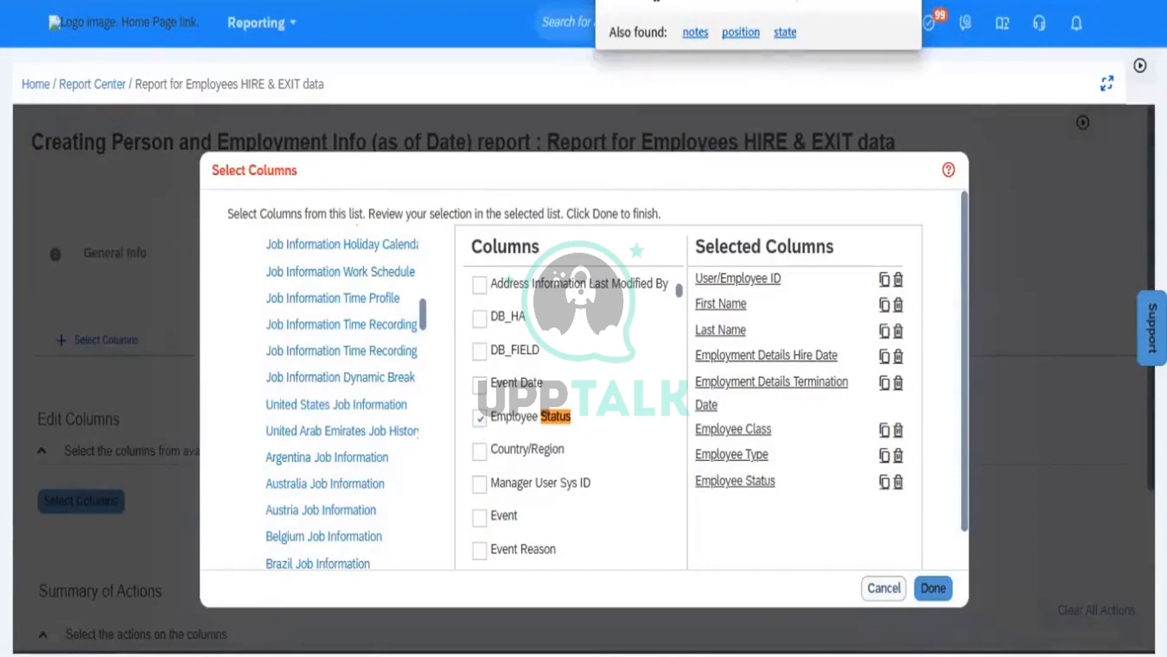
Search the available columns for "legal" and add the Company Legal Entity Name column.
key(Escape)
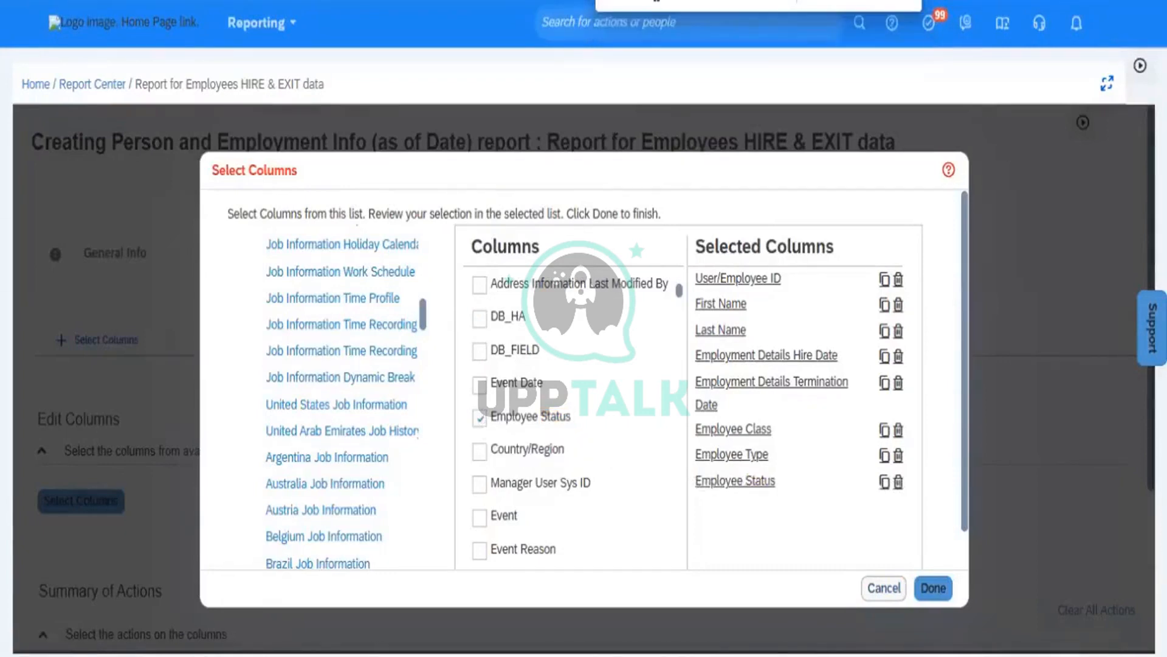
text(lega)
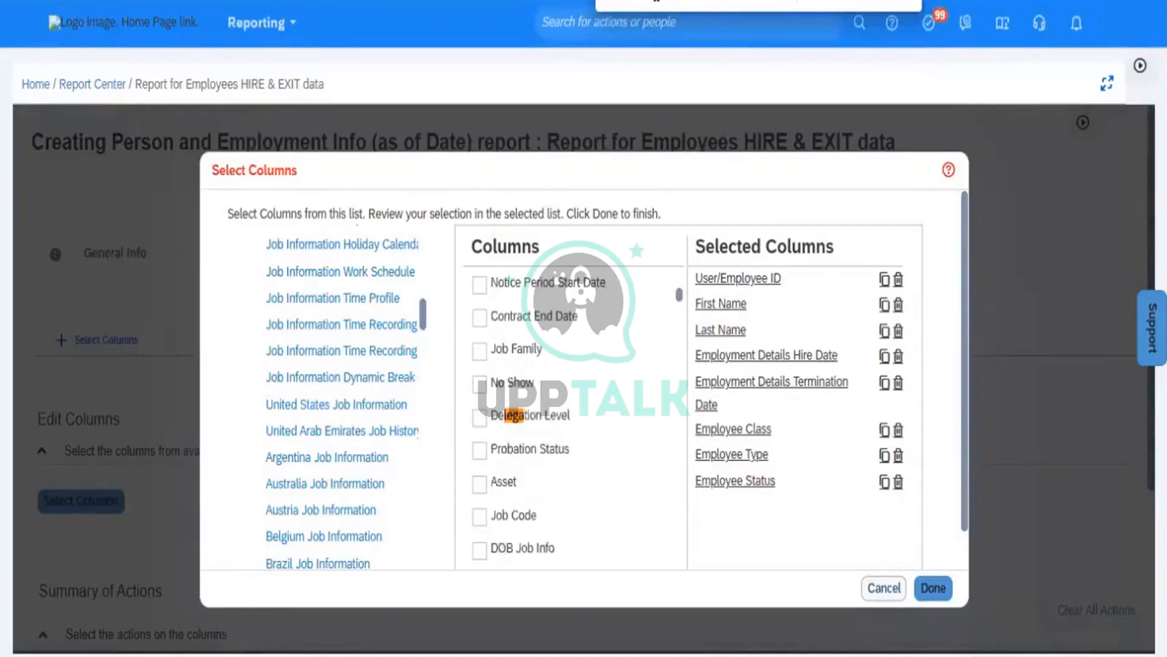
text(l)
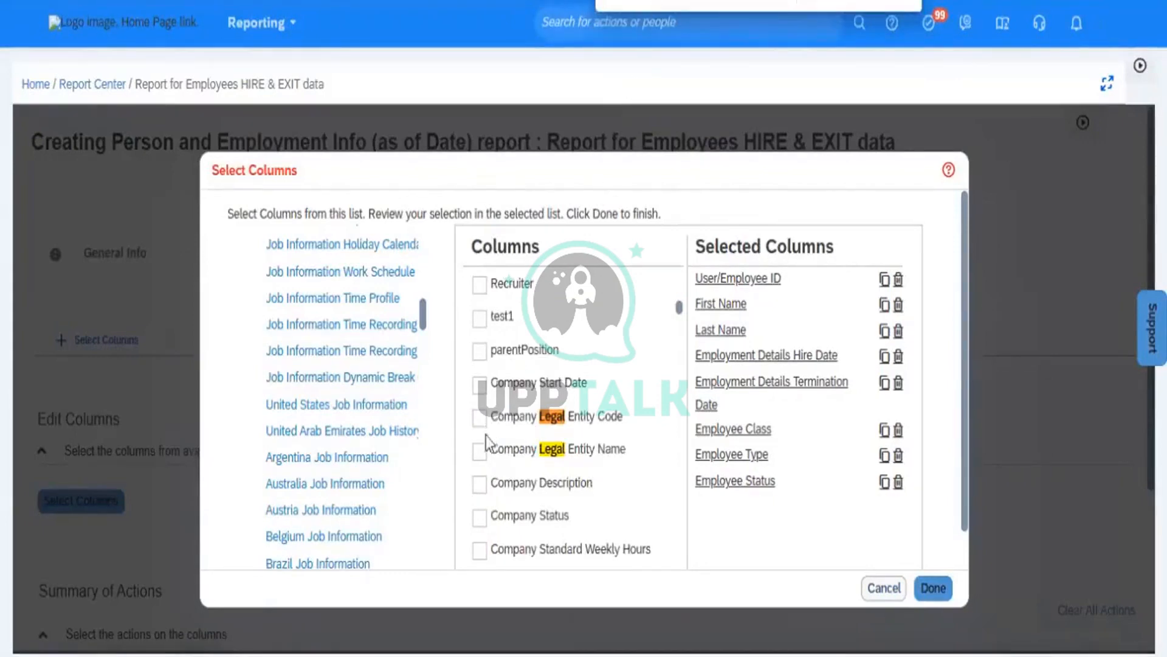
click(479, 453)
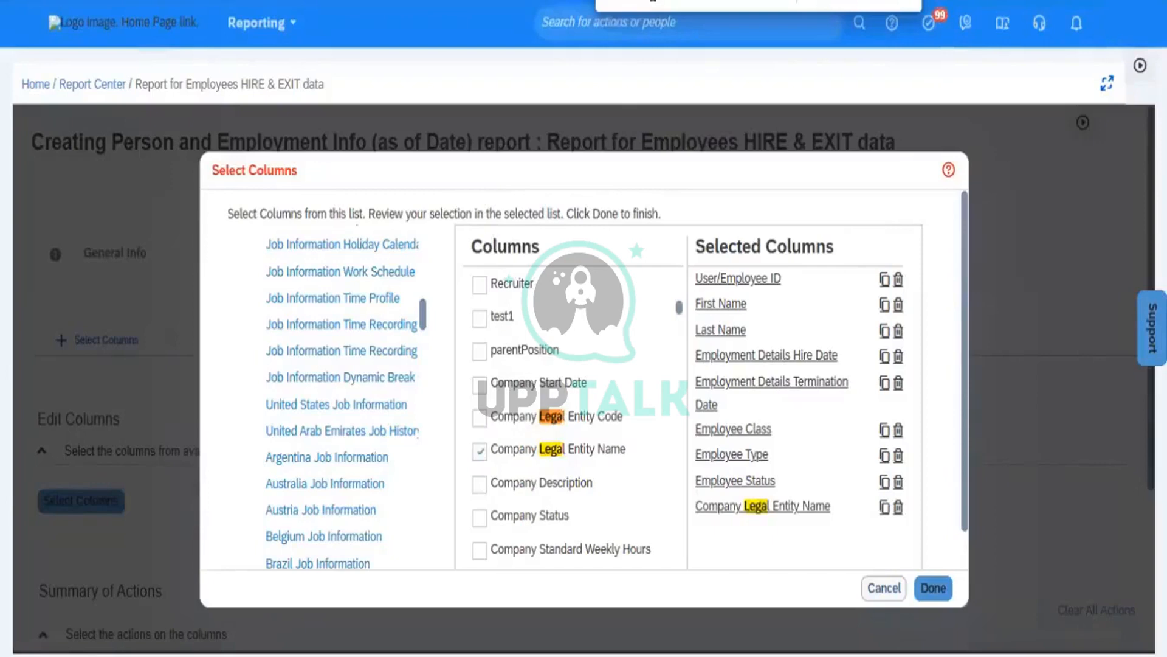
Search the available columns for "business unit" and add the Business Unit Business Area Name column.
text(busi)
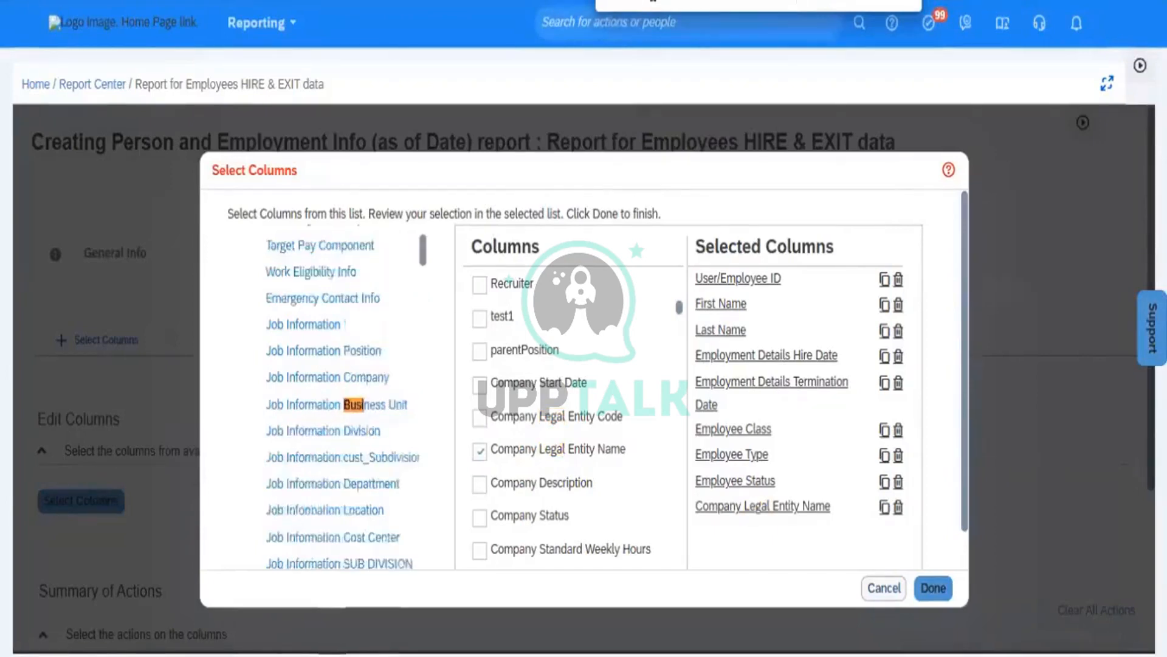
text(ness unit)
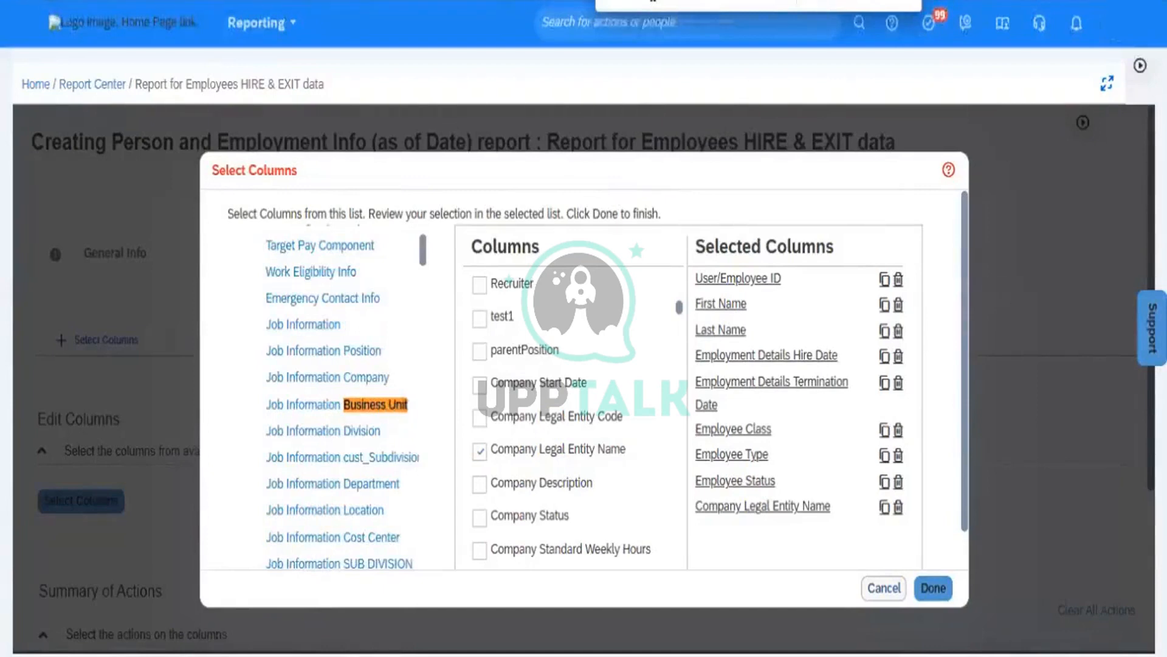
key(Return)
key(Return)
key(Return)
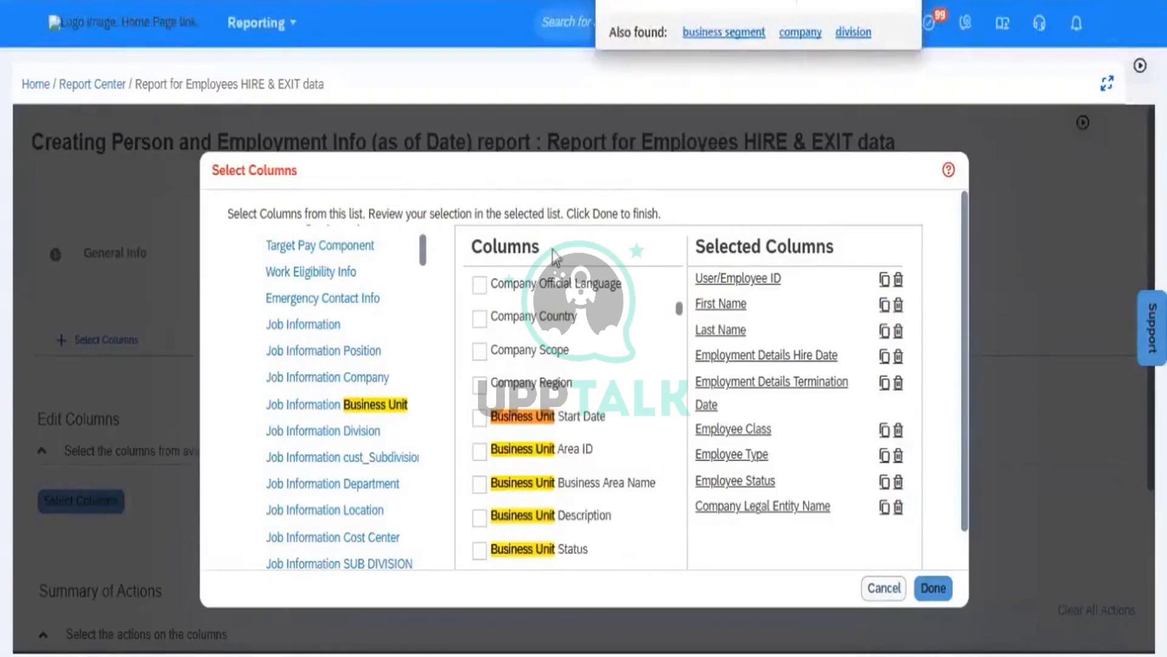
click(480, 484)
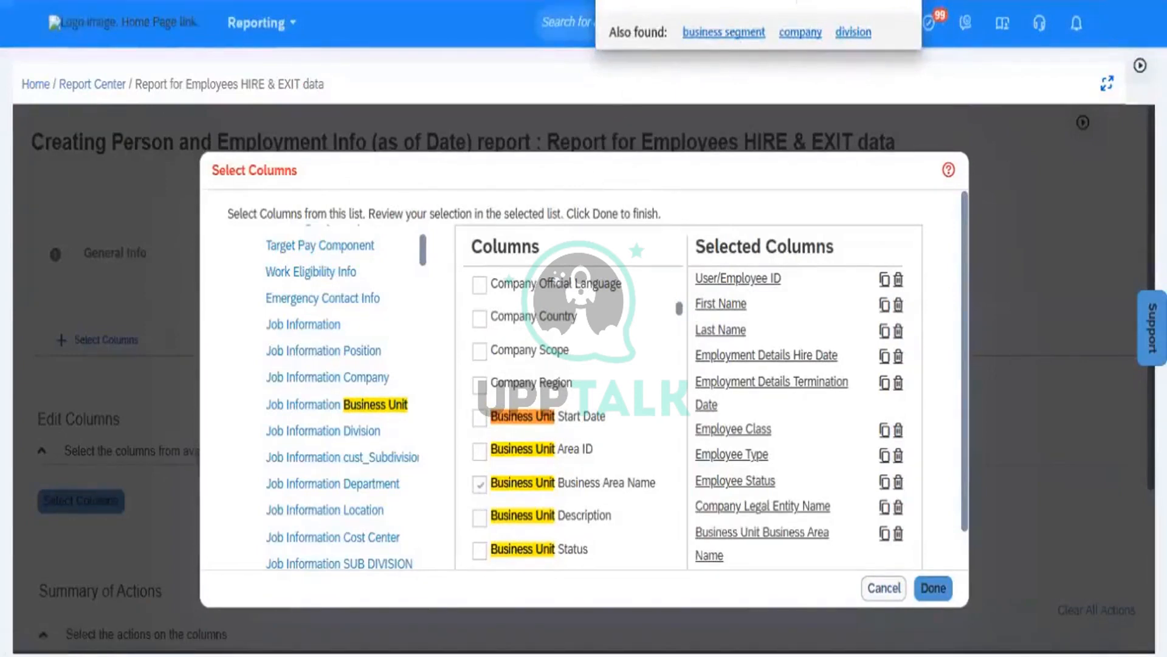
Search for "division", go through the matches to the division fields, and add the Division Division Name column.
key(BackSpace)
key(BackSpace)
key(BackSpace)
key(BackSpace)
key(BackSpace)
key(BackSpace)
key(BackSpace)
key(BackSpace)
key(BackSpace)
key(BackSpace)
key(BackSpace)
key(BackSpace)
key(BackSpace)
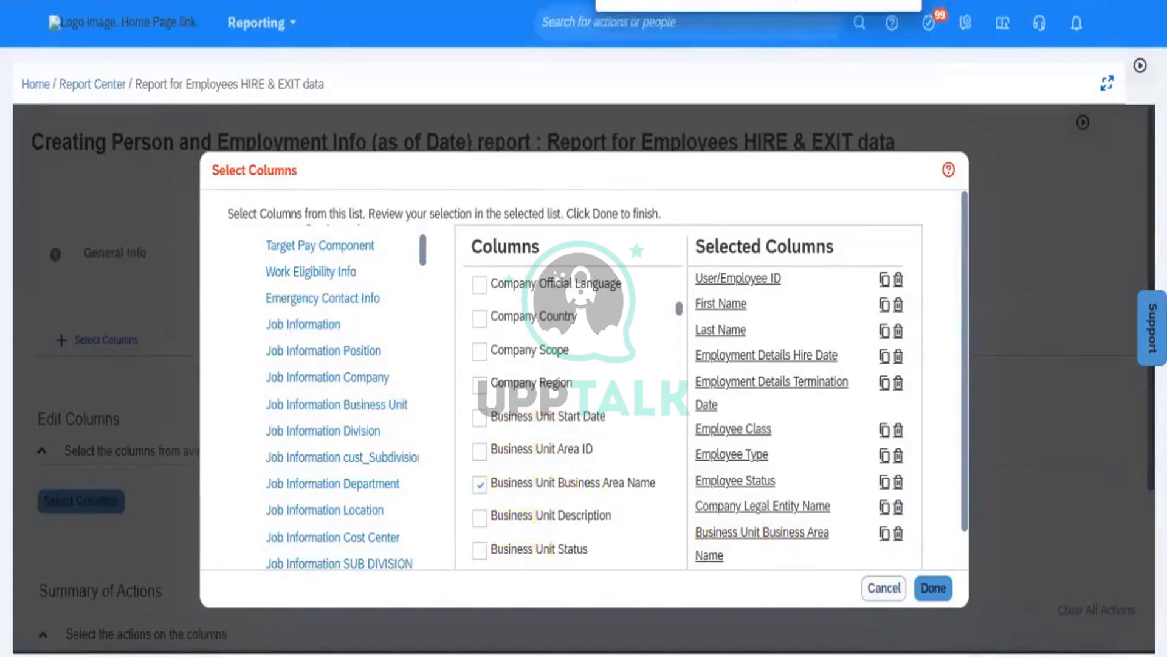
text(division)
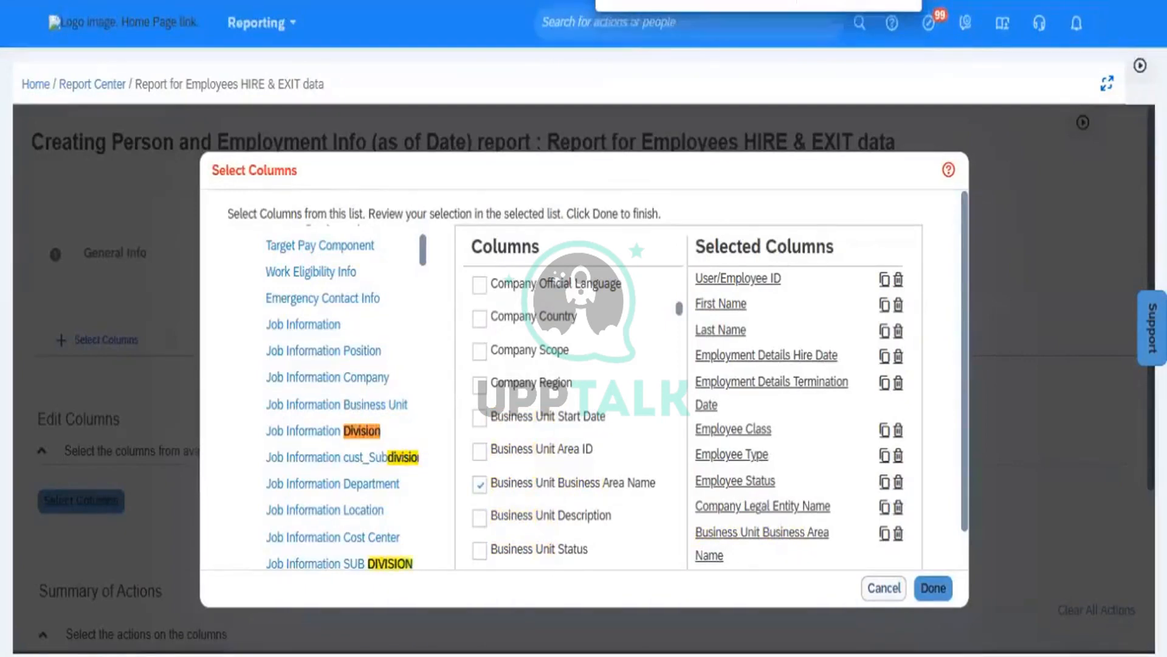
key(Return)
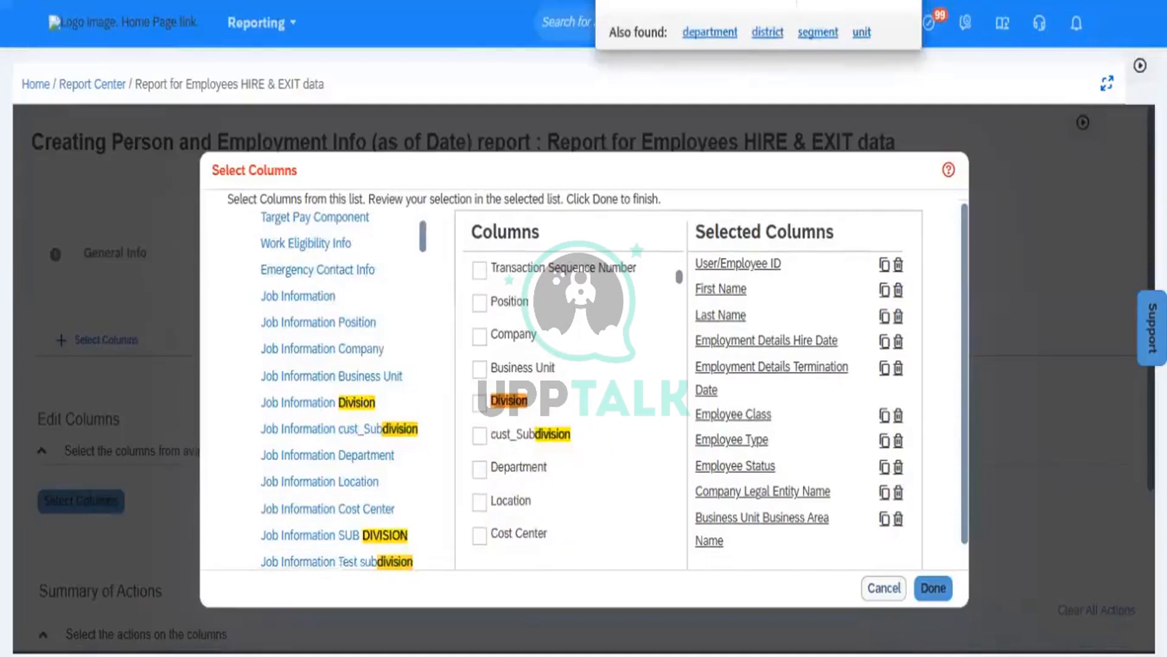
key(Return)
key(shift+Return)
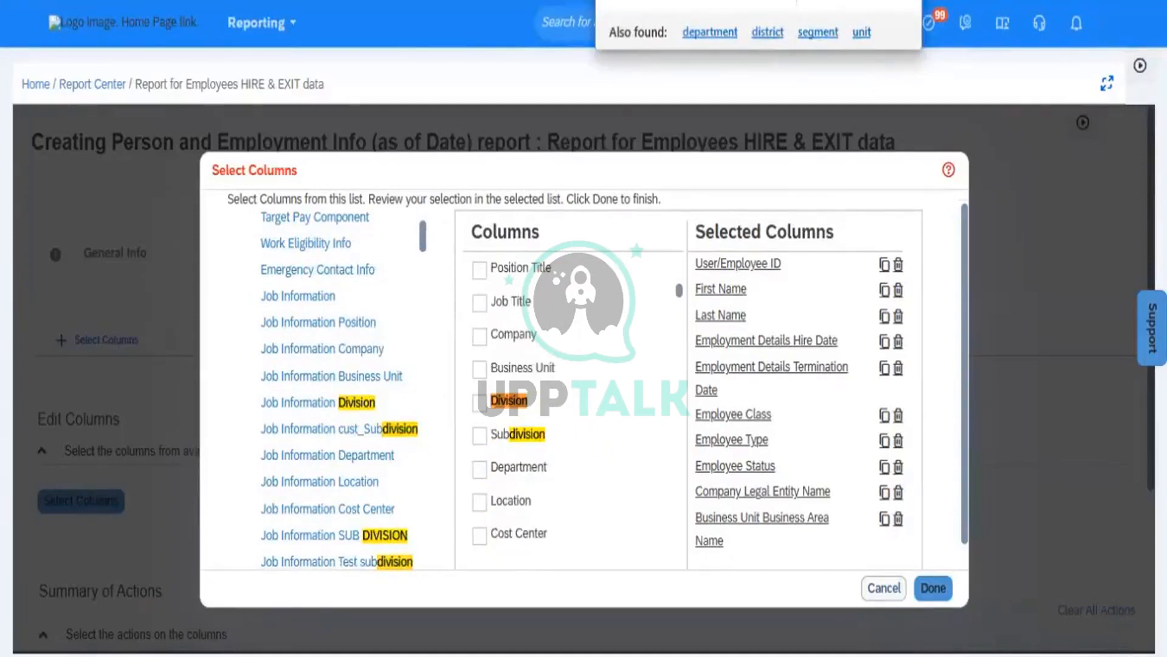
key(Return)
key(Return)
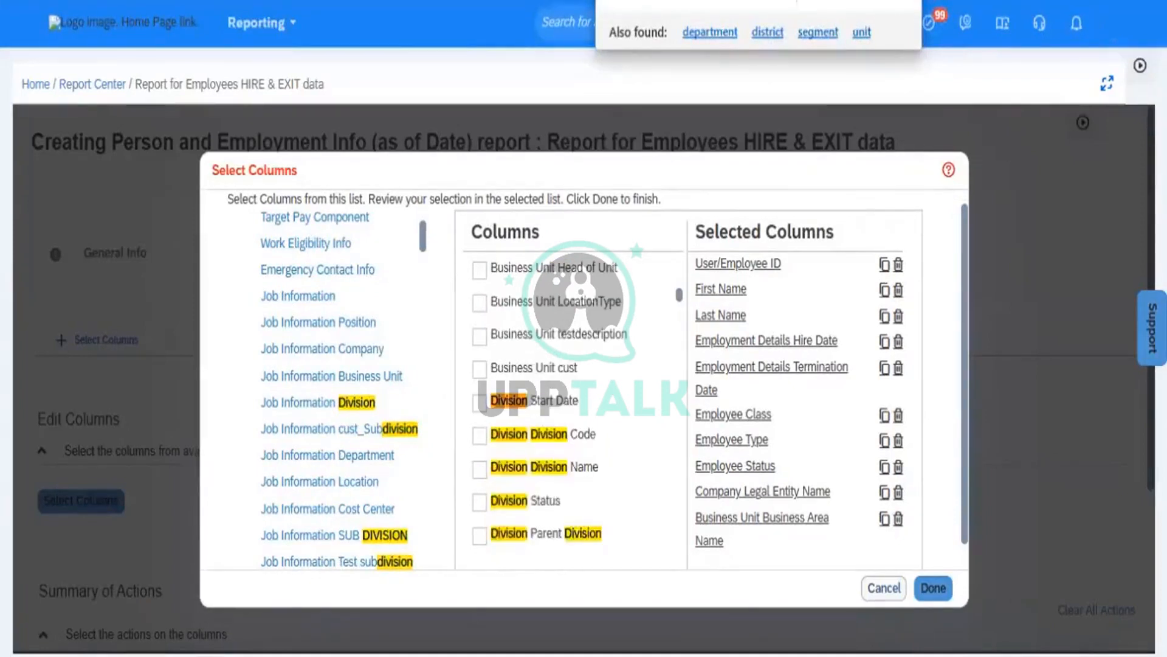
click(479, 469)
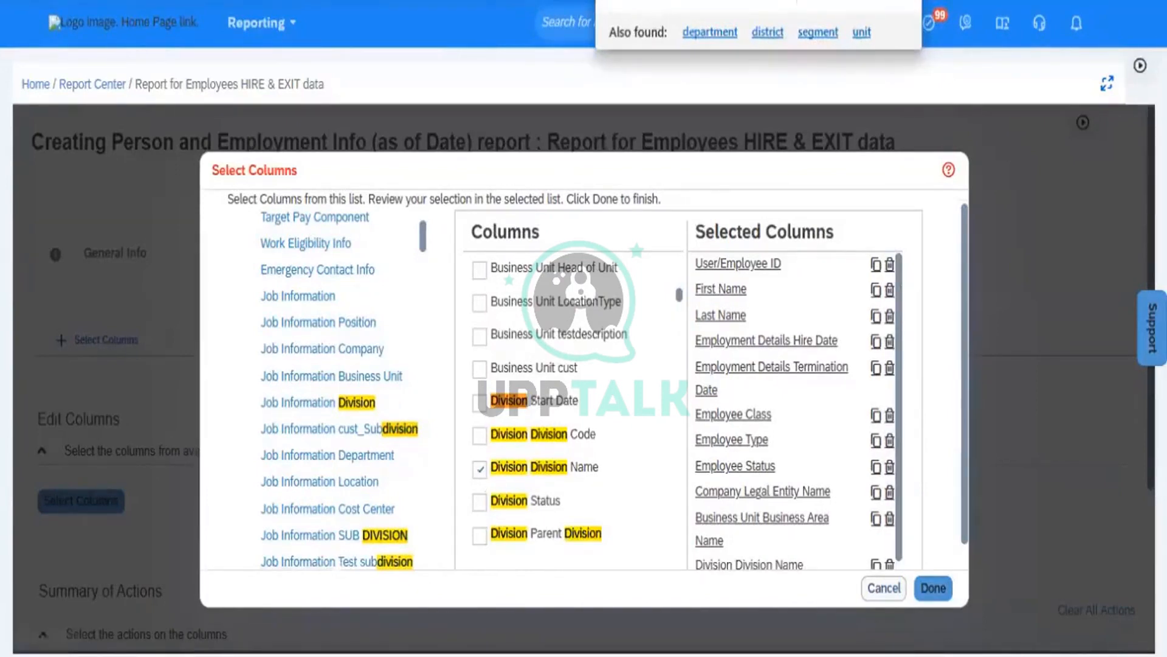
Search the available columns for "department" and add the Department Department Name column.
key(BackSpace)
key(BackSpace)
key(BackSpace)
key(BackSpace)
key(BackSpace)
key(BackSpace)
key(BackSpace)
key(BackSpace)
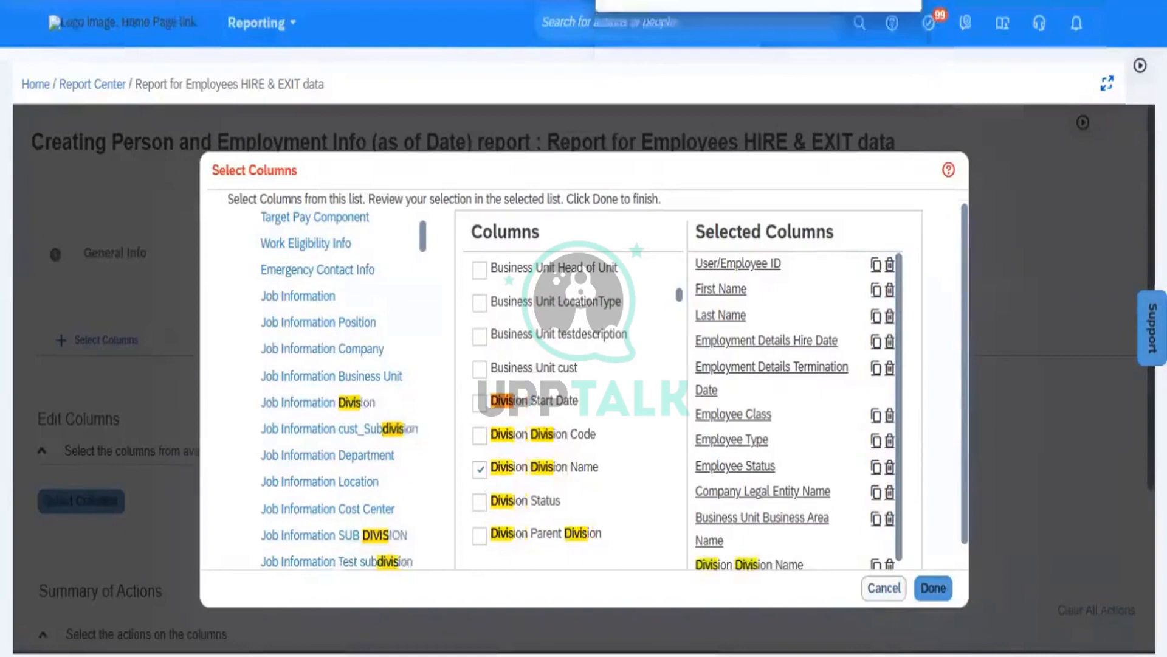
text(departmen)
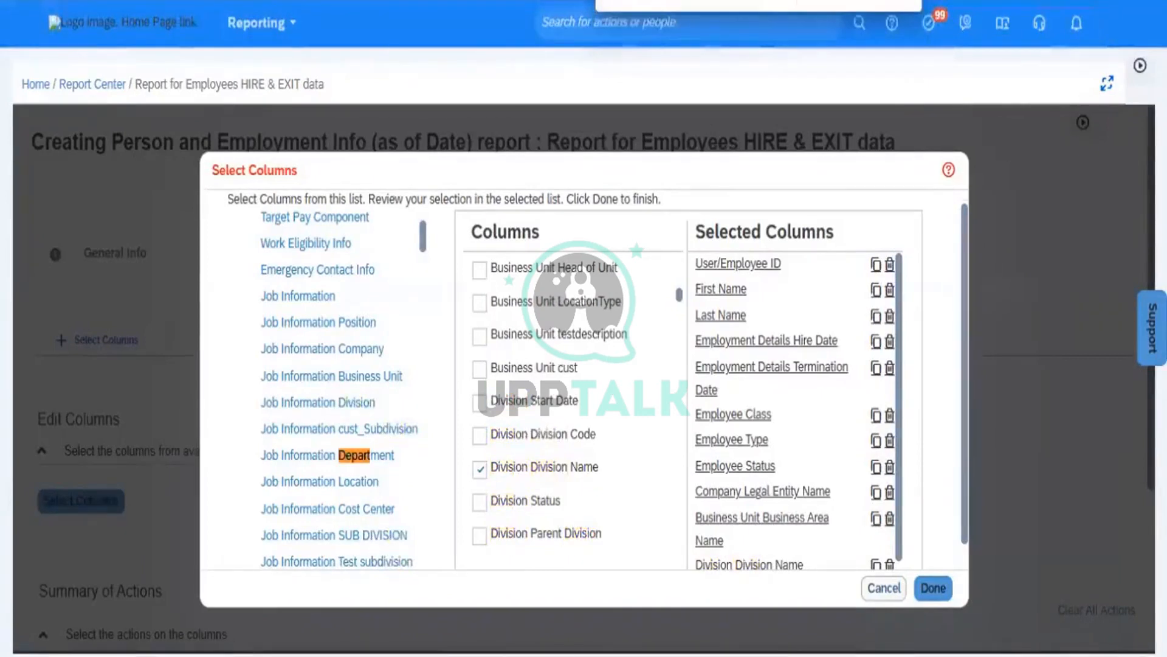
text(t)
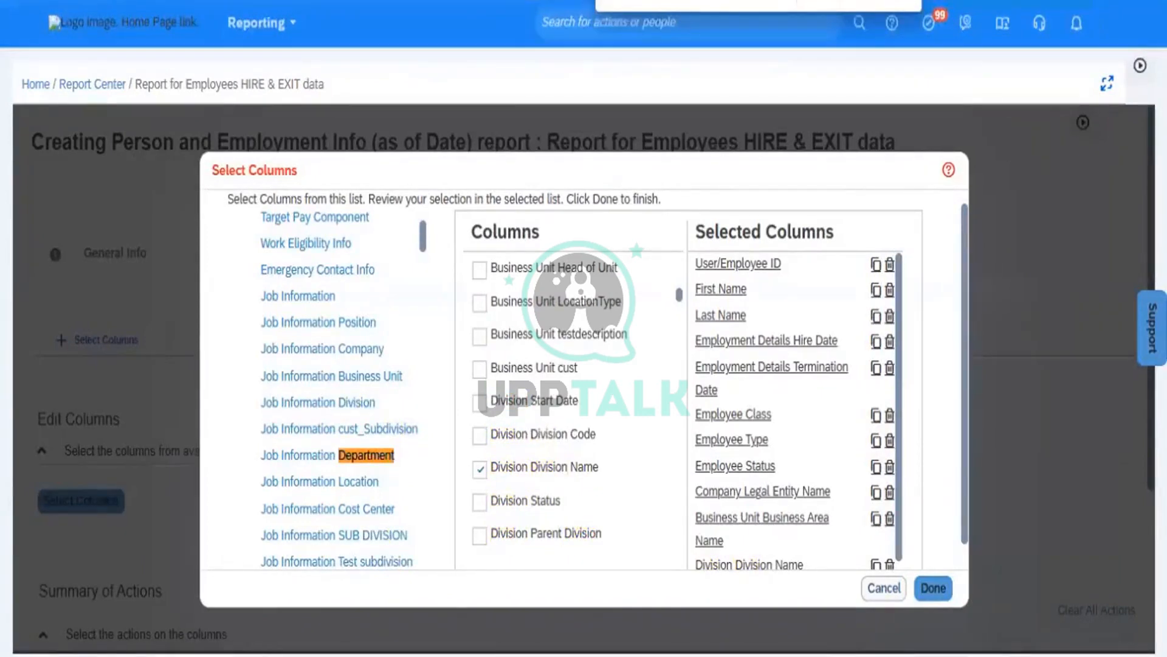
key(Return)
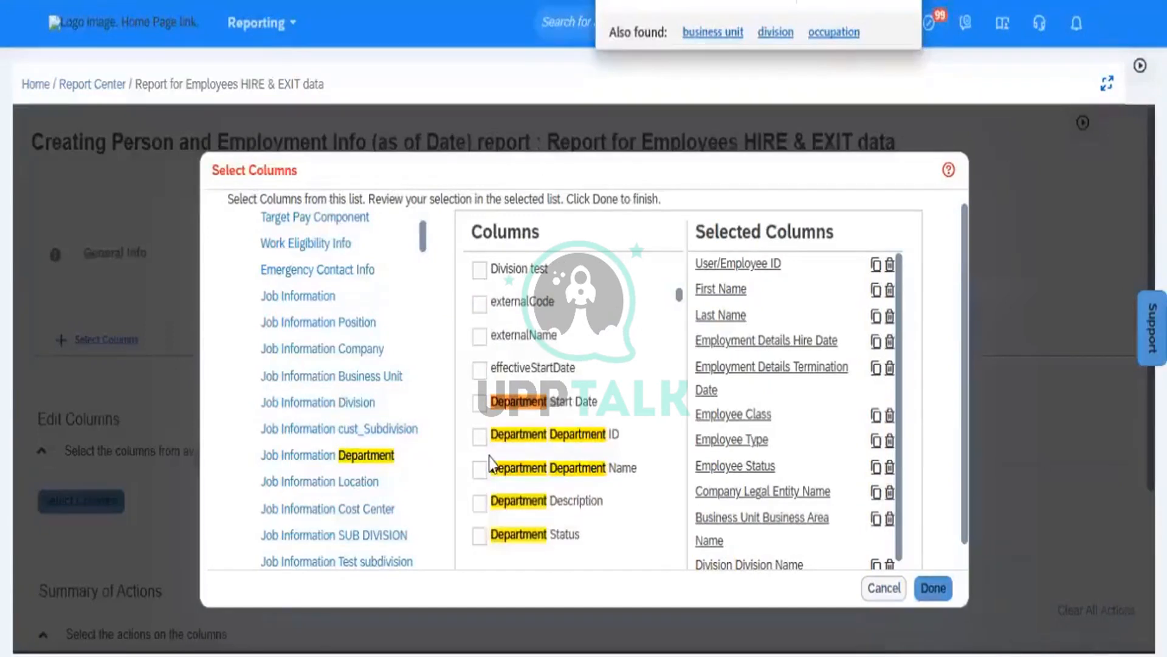
click(480, 475)
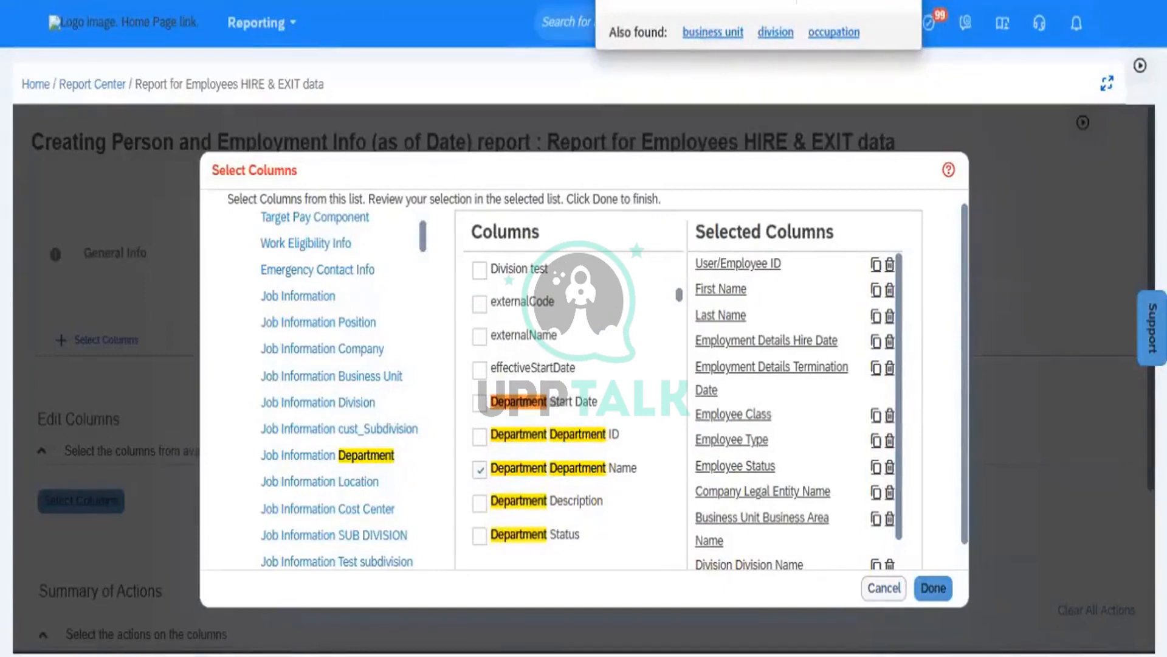
Search for "country", go through the matches to the address fields, add the Country/Region column, and finish the column selection.
key(Escape)
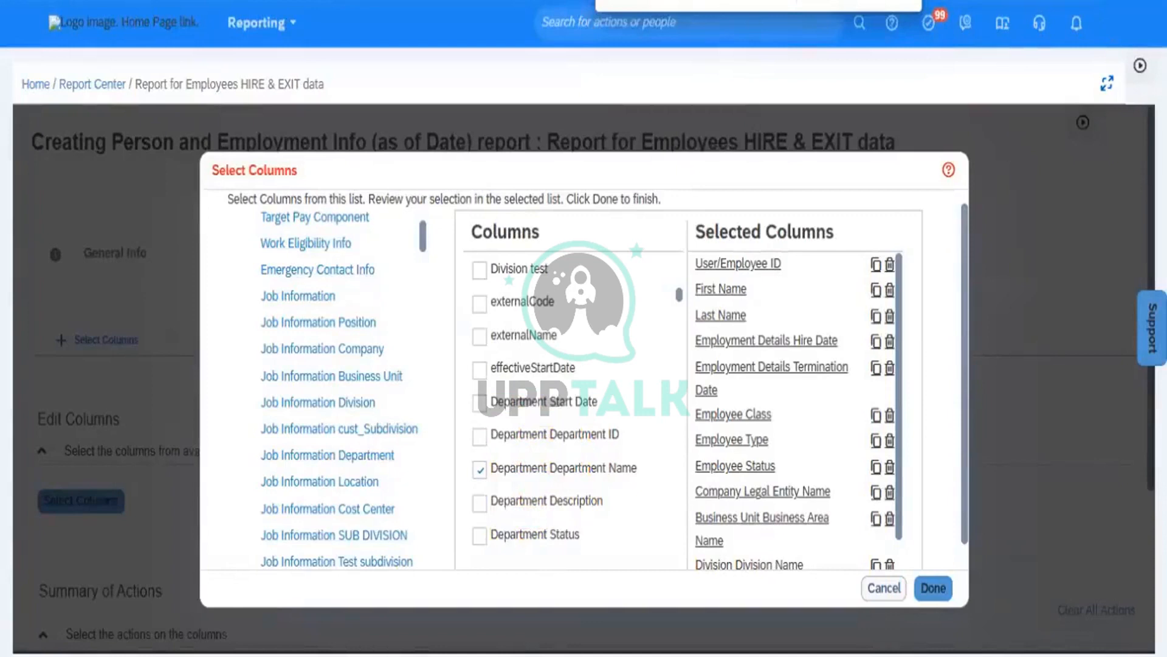
text(country)
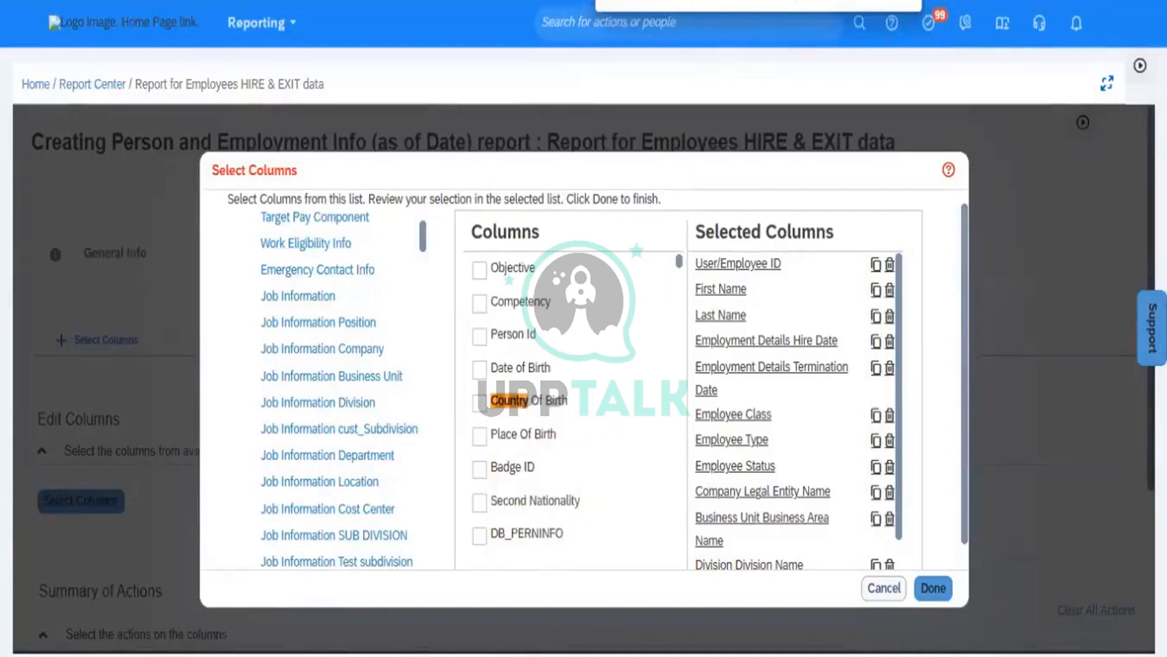
key(Return)
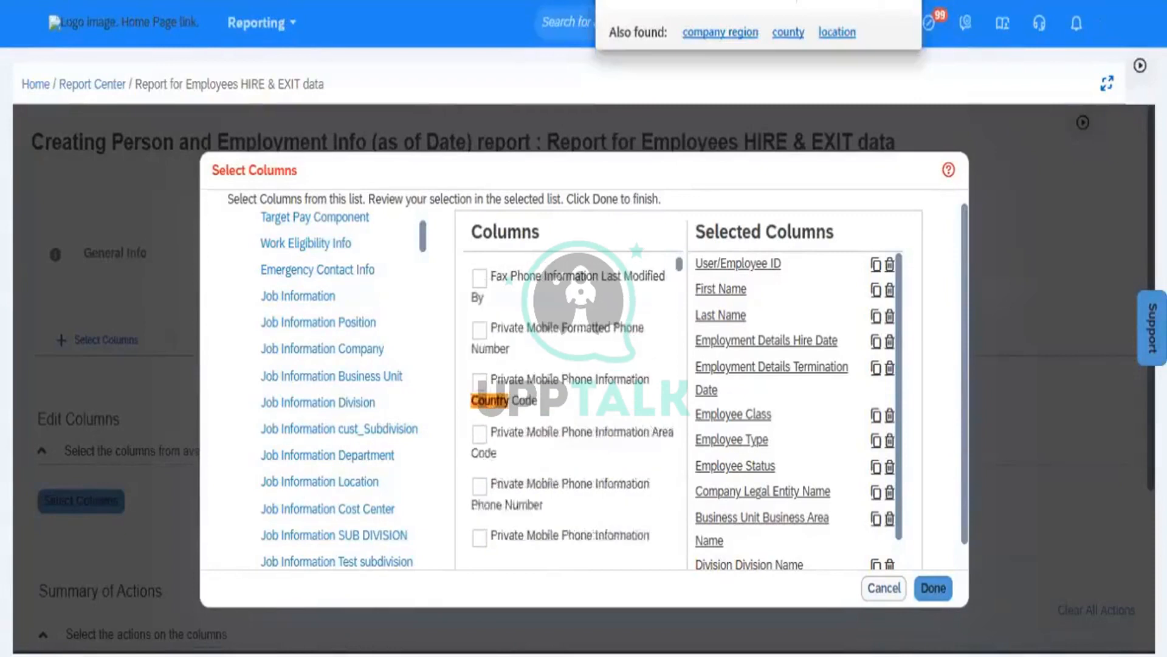
key(Return)
key(Return)
key(Return)
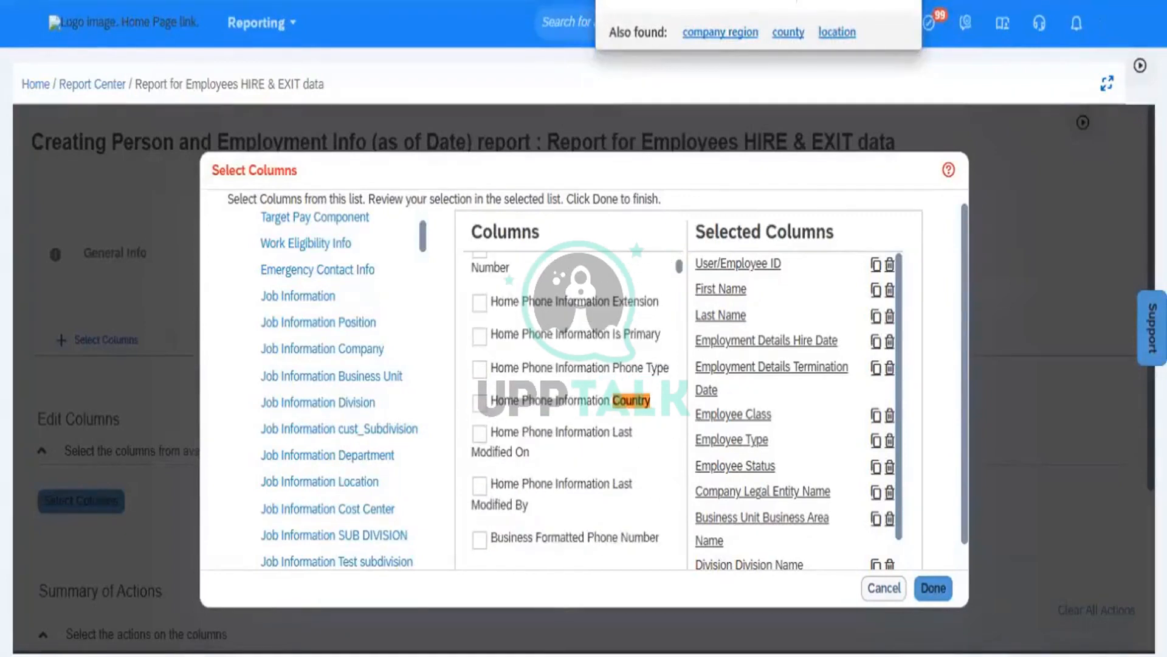
key(Return)
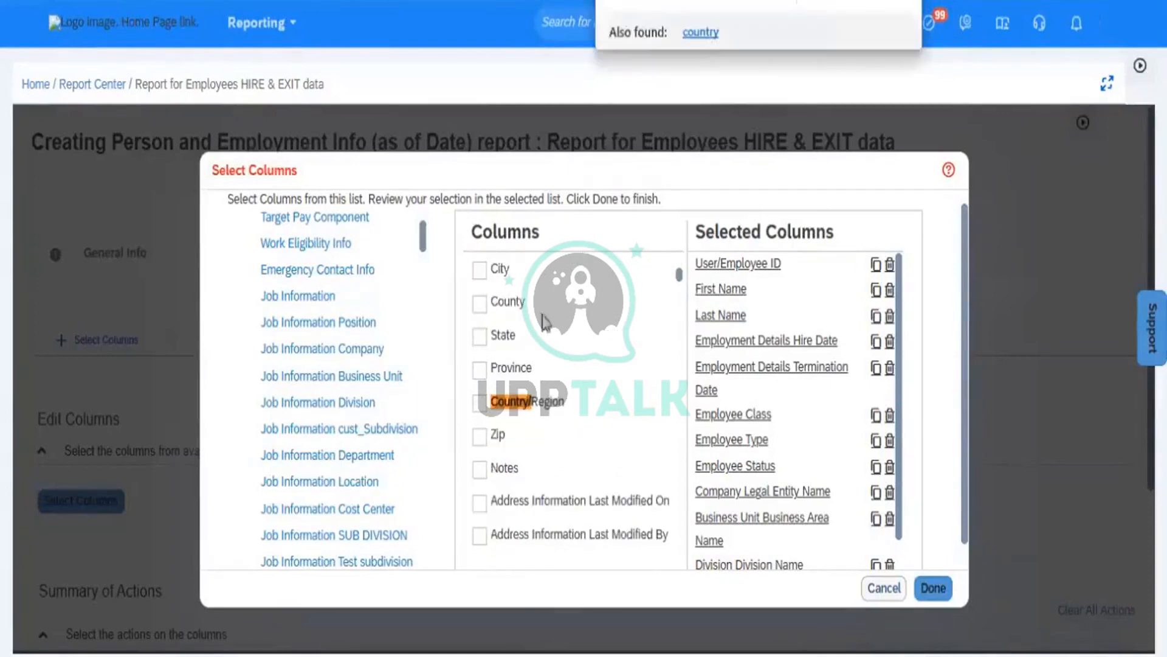
click(481, 403)
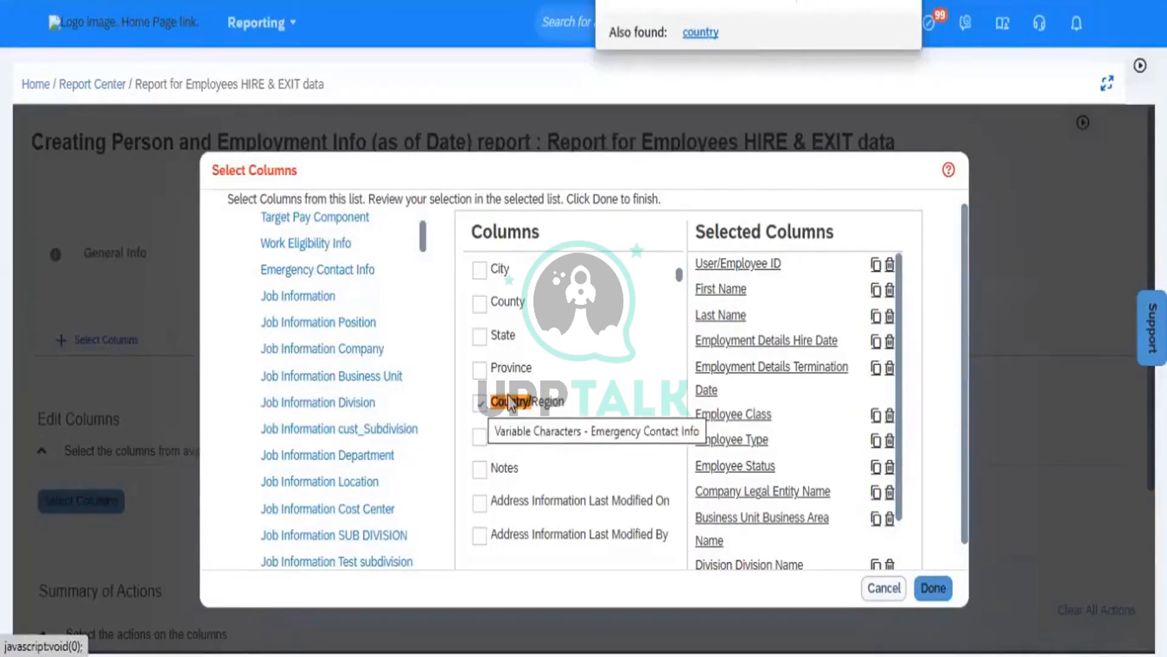
click(940, 591)
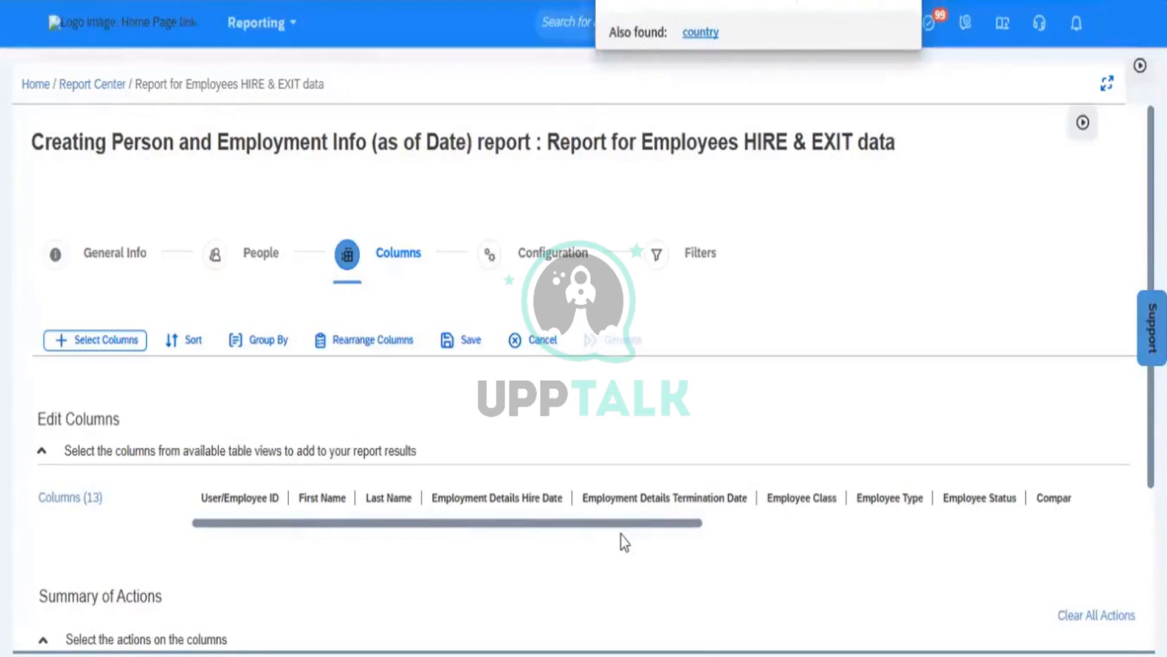
Rearrange the report columns: Employment Details Hire Date first, Employment Details Termination Date second, and Employee Status moved up towards the start.
click(367, 341)
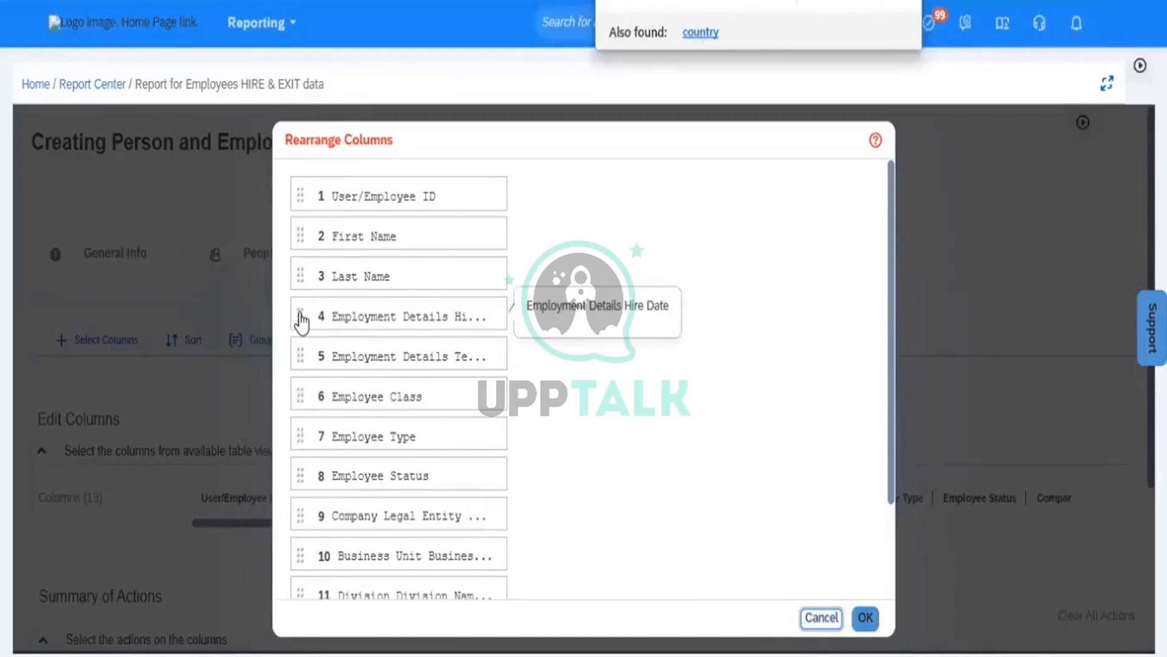
drag(301, 321, 302, 205)
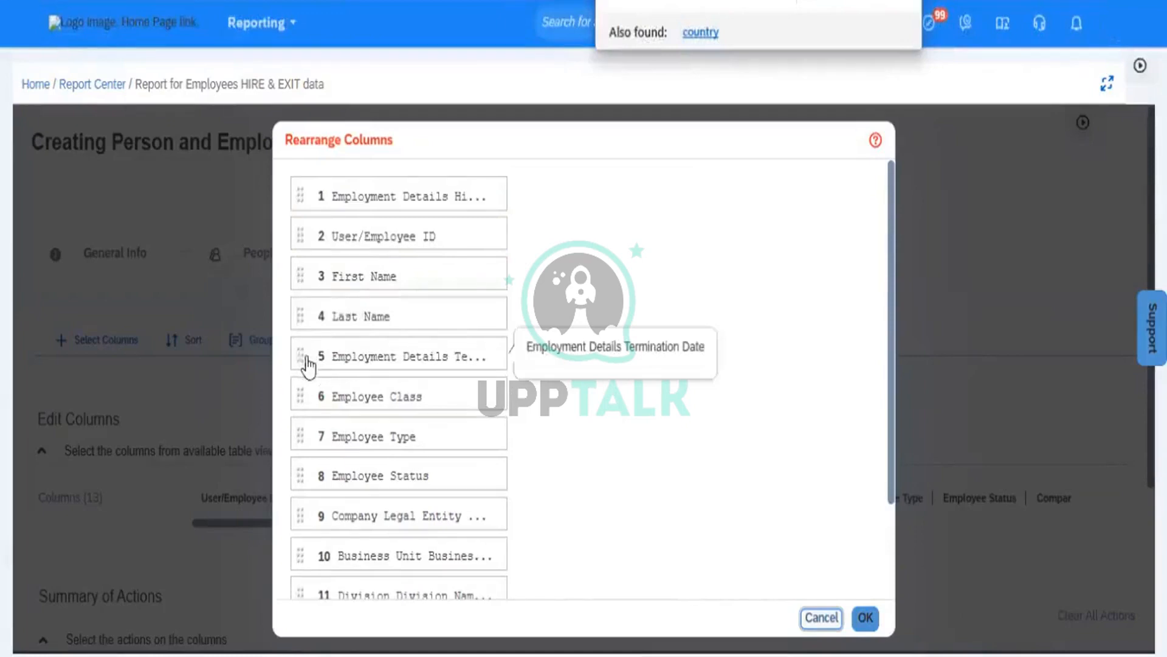
drag(304, 367, 304, 242)
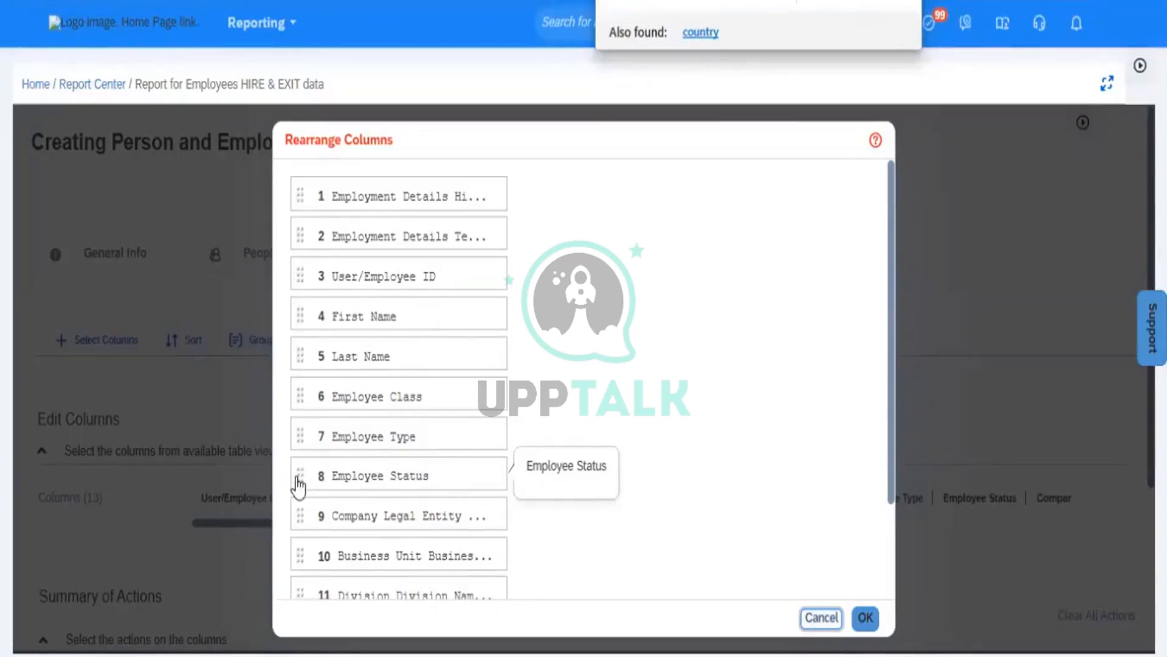
drag(298, 486, 304, 234)
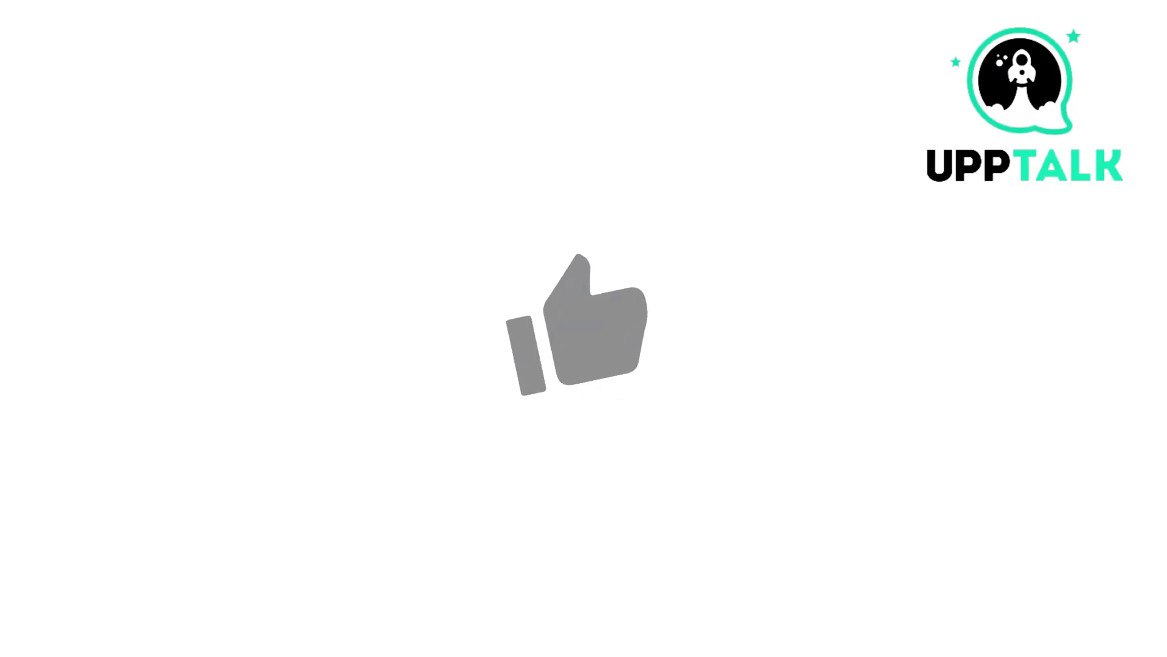